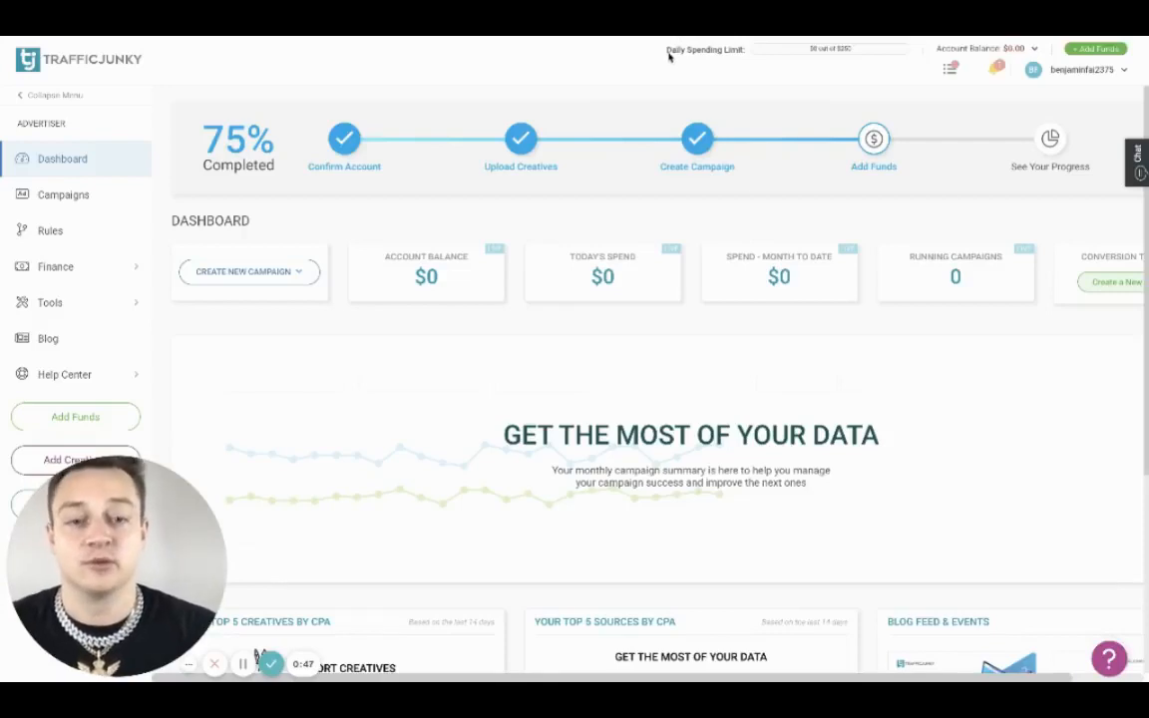
{"action": "left_click_drag", "start_coordinate": [667, 52], "coordinate": [757, 51]}
{"action": "left_click", "coordinate": [719, 69]}
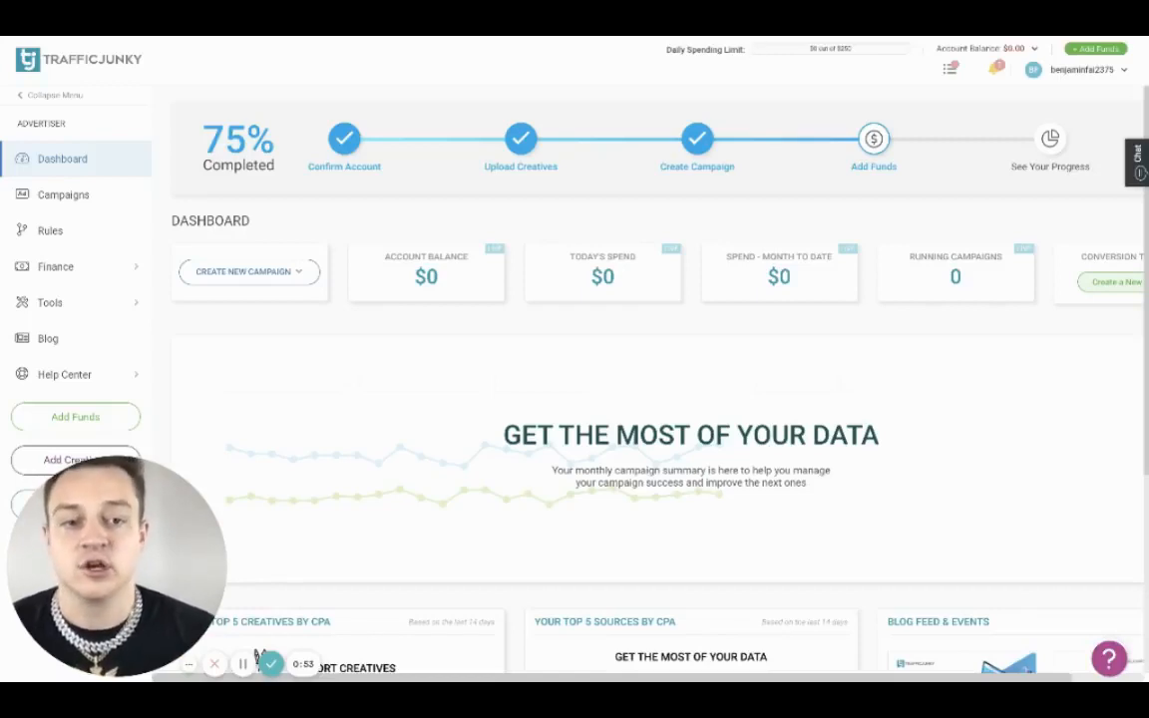
- Check the Similarweb traffic statistics for trafficjunky.com, including visits over time and engagement figures
{"action": "left_click", "coordinate": [1017, 38]}
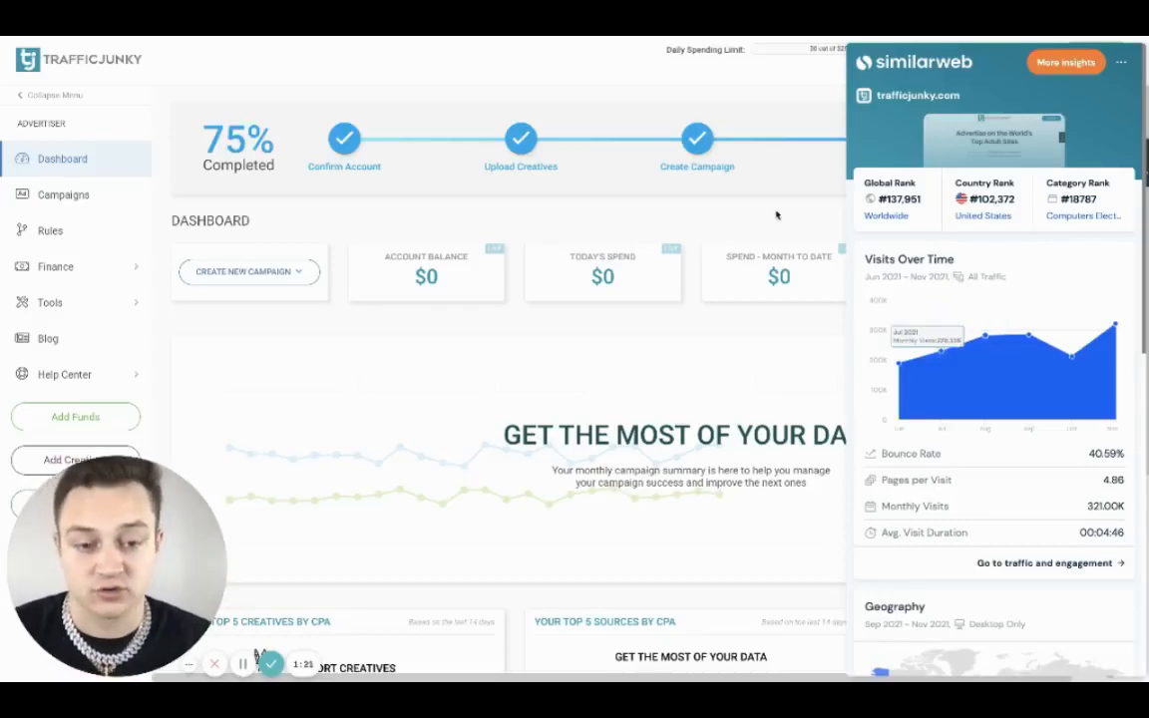
{"action": "left_click", "coordinate": [588, 76]}
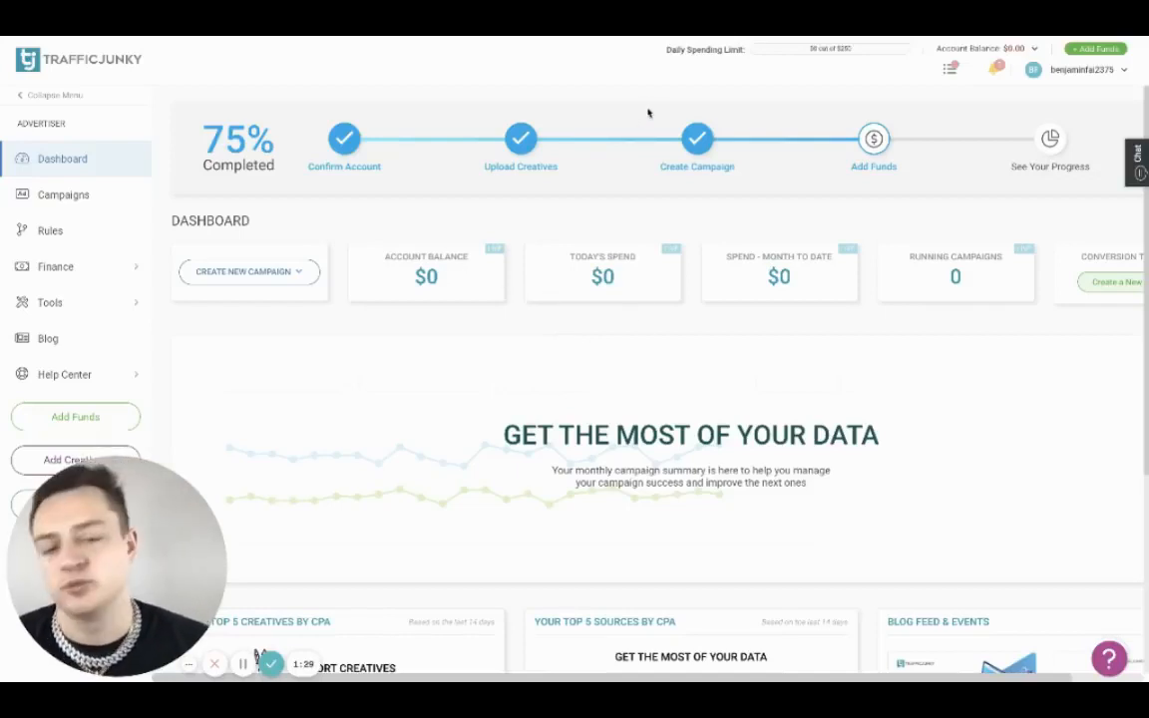
- Switch to the CrakRevenue Offers page and examine the full offer list with its verticals, payouts and payout types
{"action": "key", "text": "ctrl+Tab"}
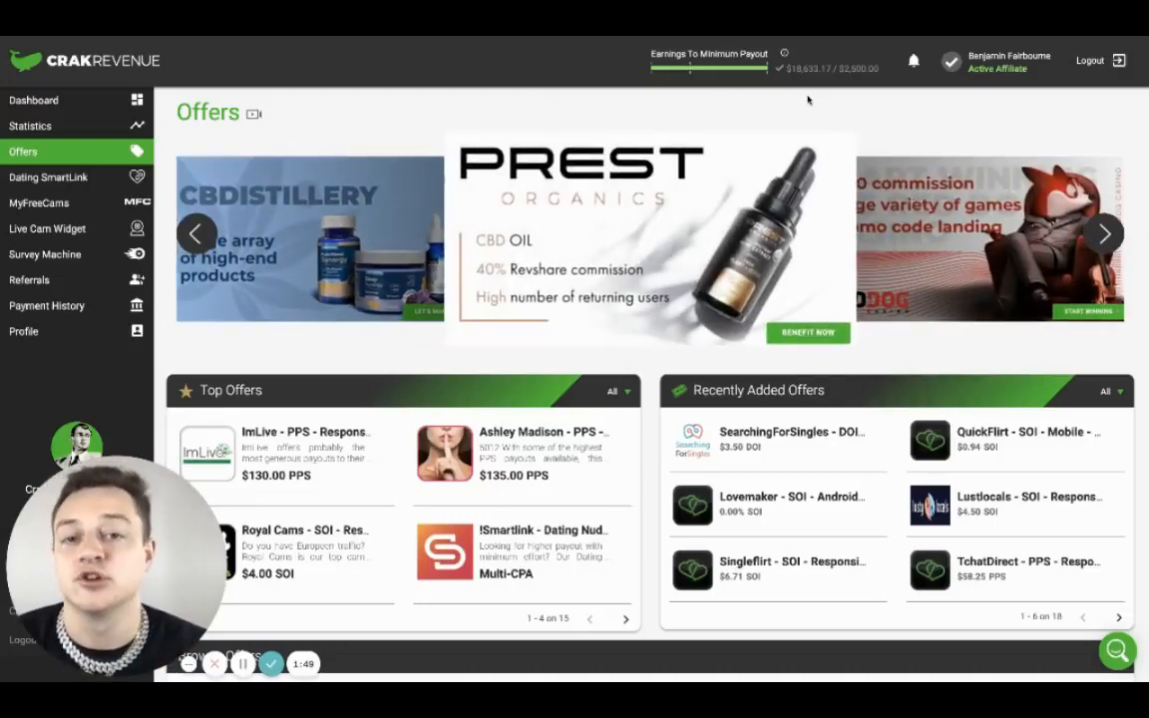
{"action": "scroll", "coordinate": [807, 119], "scroll_direction": "down", "scroll_amount": 3}
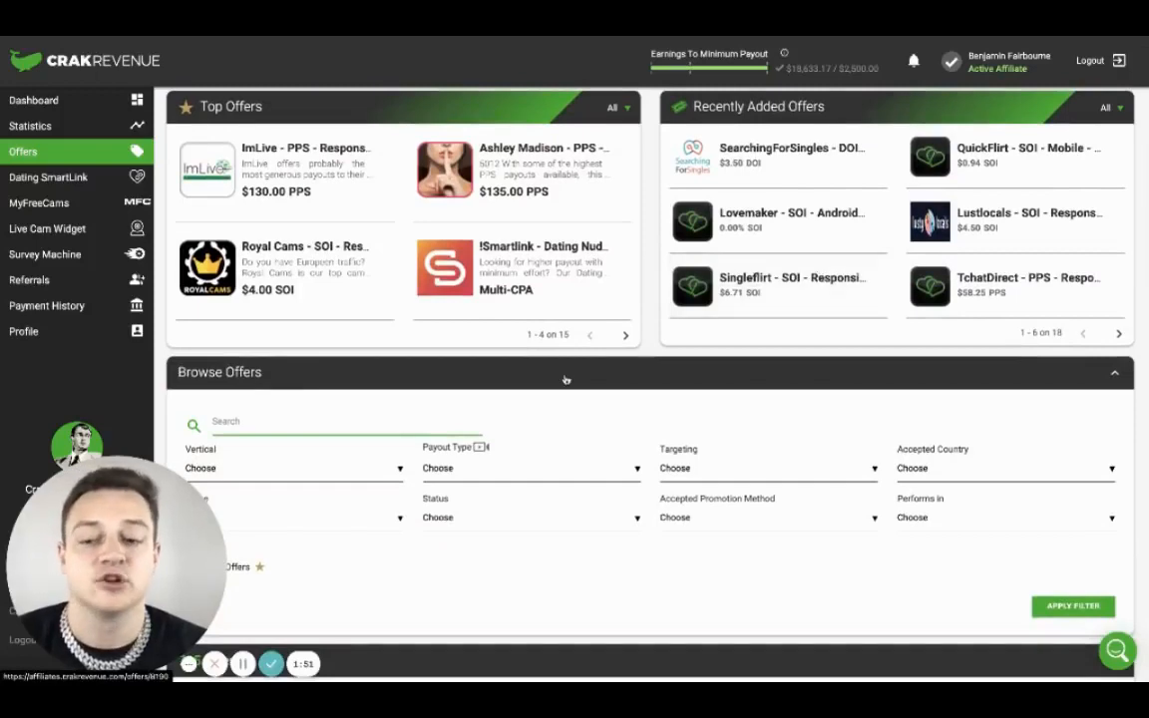
{"action": "scroll", "coordinate": [566, 379], "scroll_direction": "down", "scroll_amount": 4}
{"action": "scroll", "coordinate": [566, 379], "scroll_direction": "down", "scroll_amount": 8}
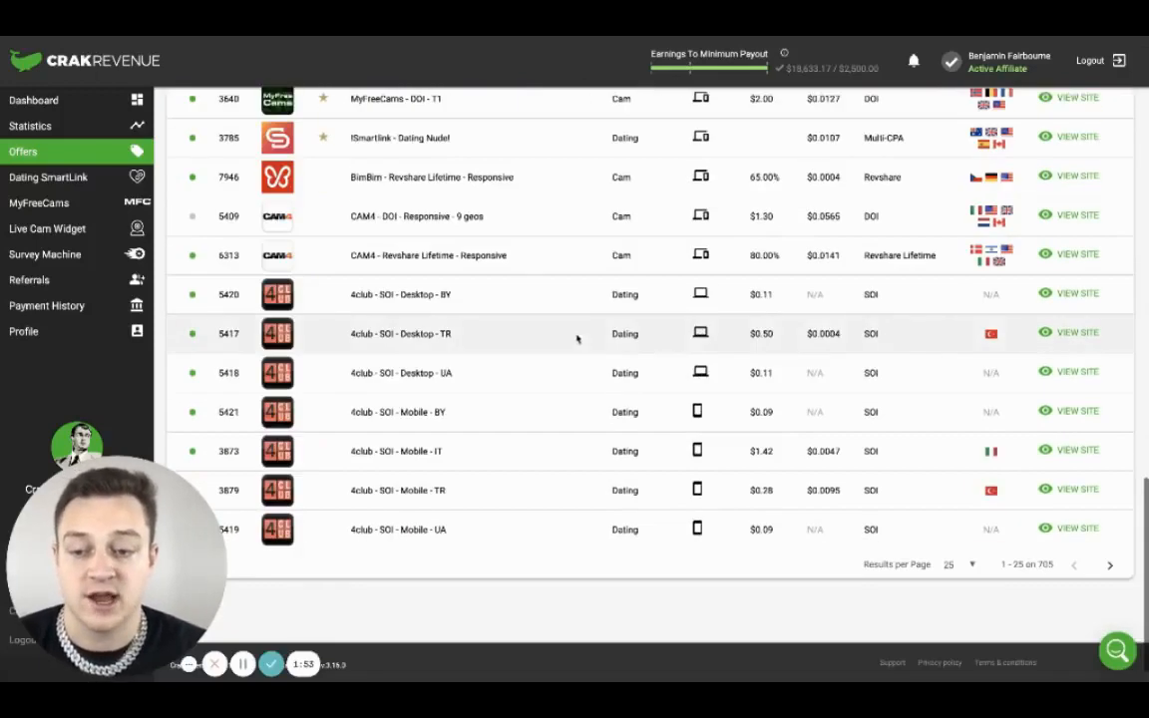
{"action": "scroll", "coordinate": [577, 339], "scroll_direction": "up", "scroll_amount": 5}
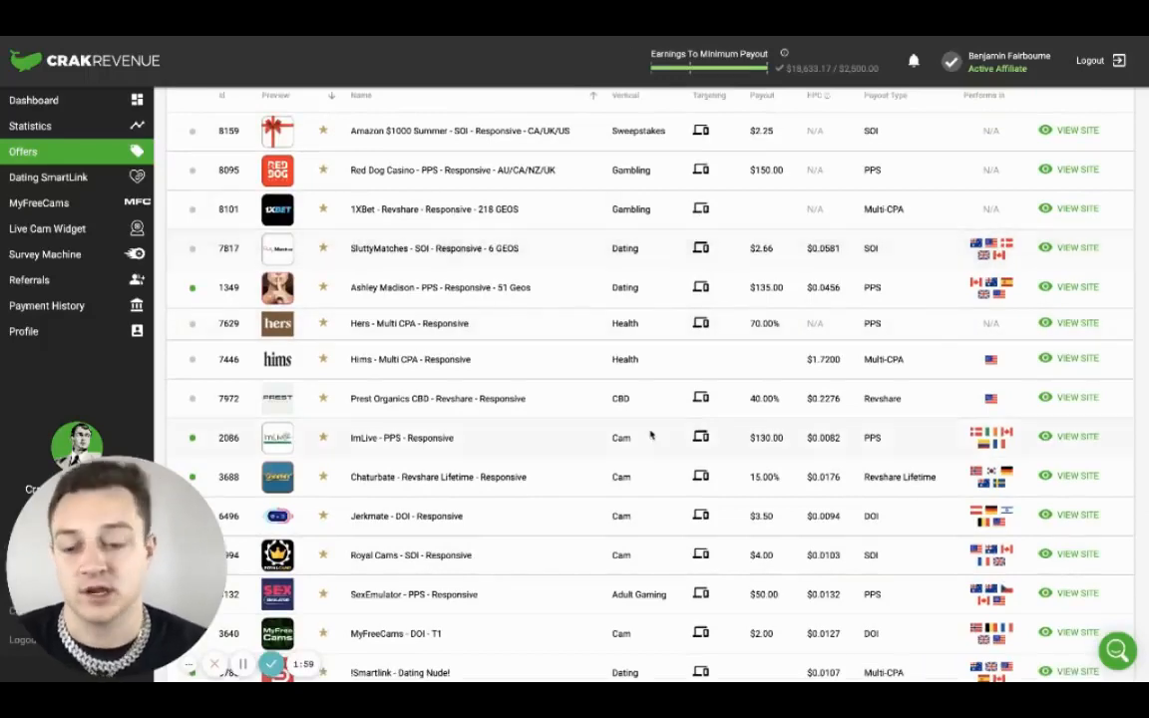
{"action": "scroll", "coordinate": [649, 436], "scroll_direction": "up", "scroll_amount": 3}
{"action": "scroll", "coordinate": [649, 436], "scroll_direction": "down", "scroll_amount": 5}
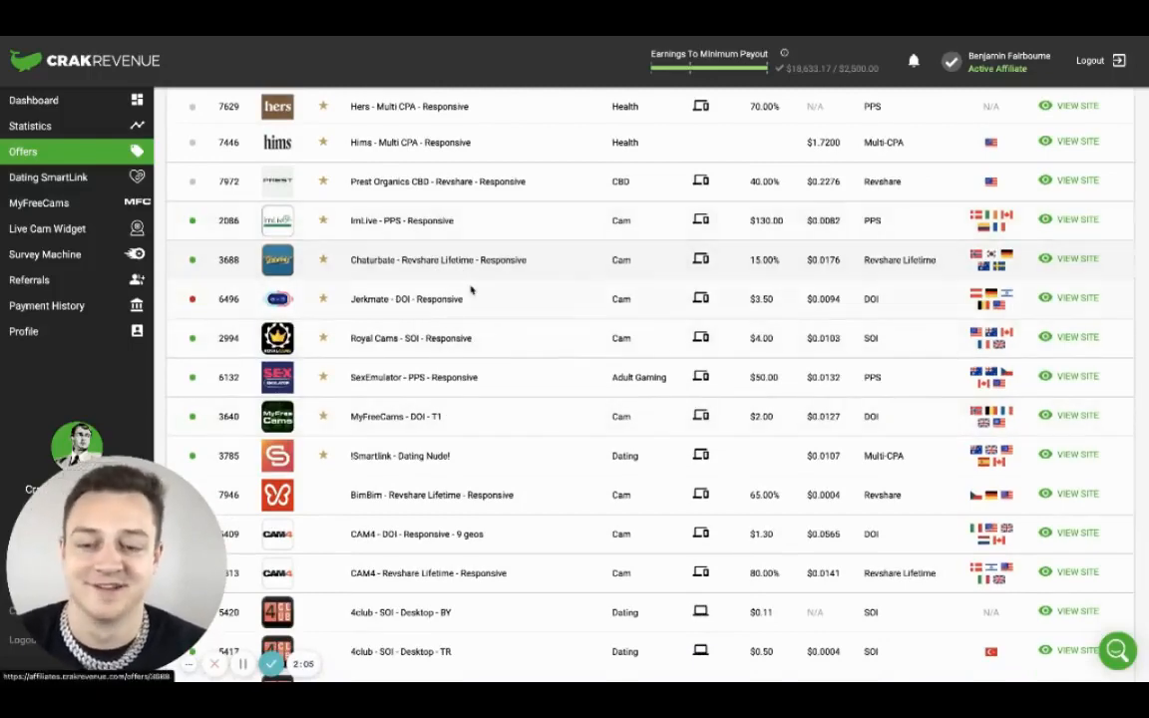
{"action": "scroll", "coordinate": [471, 291], "scroll_direction": "up", "scroll_amount": 2}
{"action": "scroll", "coordinate": [469, 259], "scroll_direction": "up", "scroll_amount": 2}
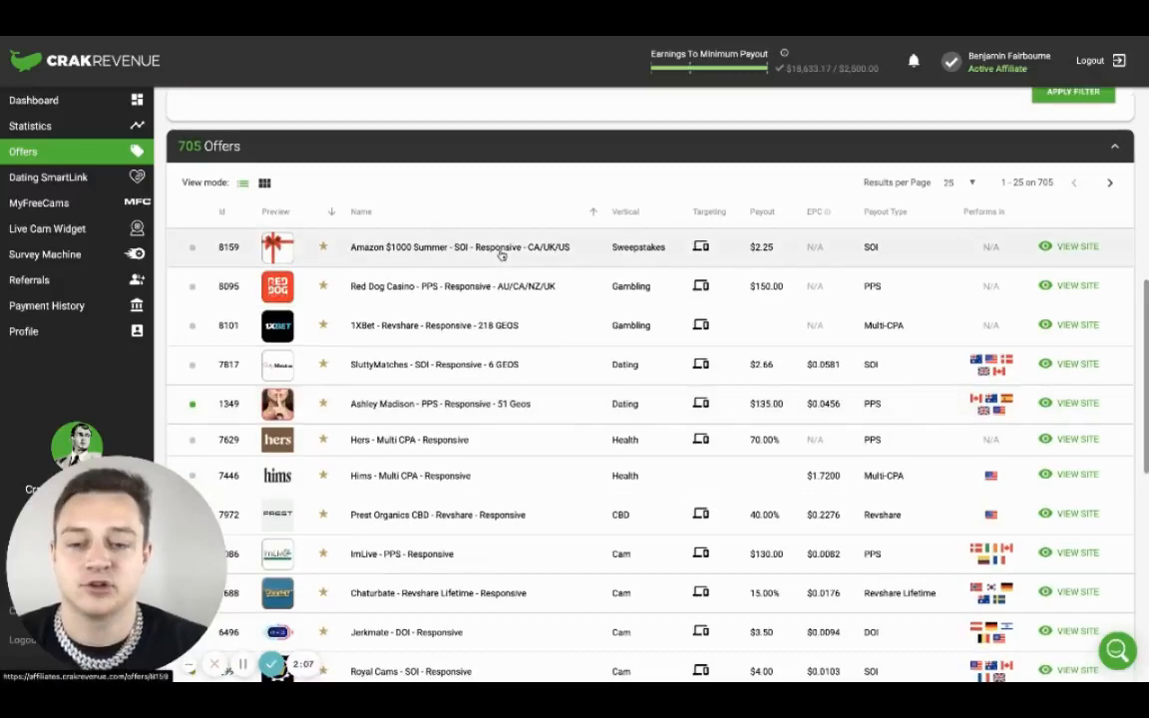
{"action": "scroll", "coordinate": [501, 254], "scroll_direction": "up", "scroll_amount": 8}
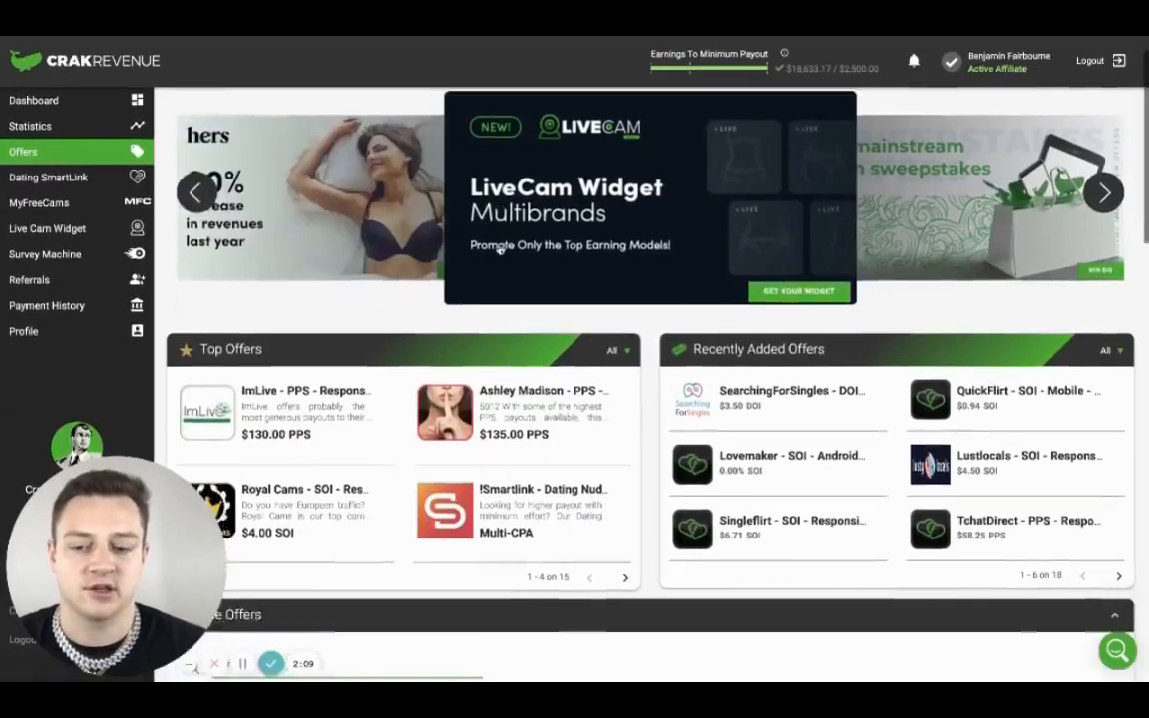
- Page through the Top Offers and Recently Added Offers to compare the available offers and payouts
{"action": "scroll", "coordinate": [501, 249], "scroll_direction": "down", "scroll_amount": 2}
{"action": "left_click", "coordinate": [626, 428]}
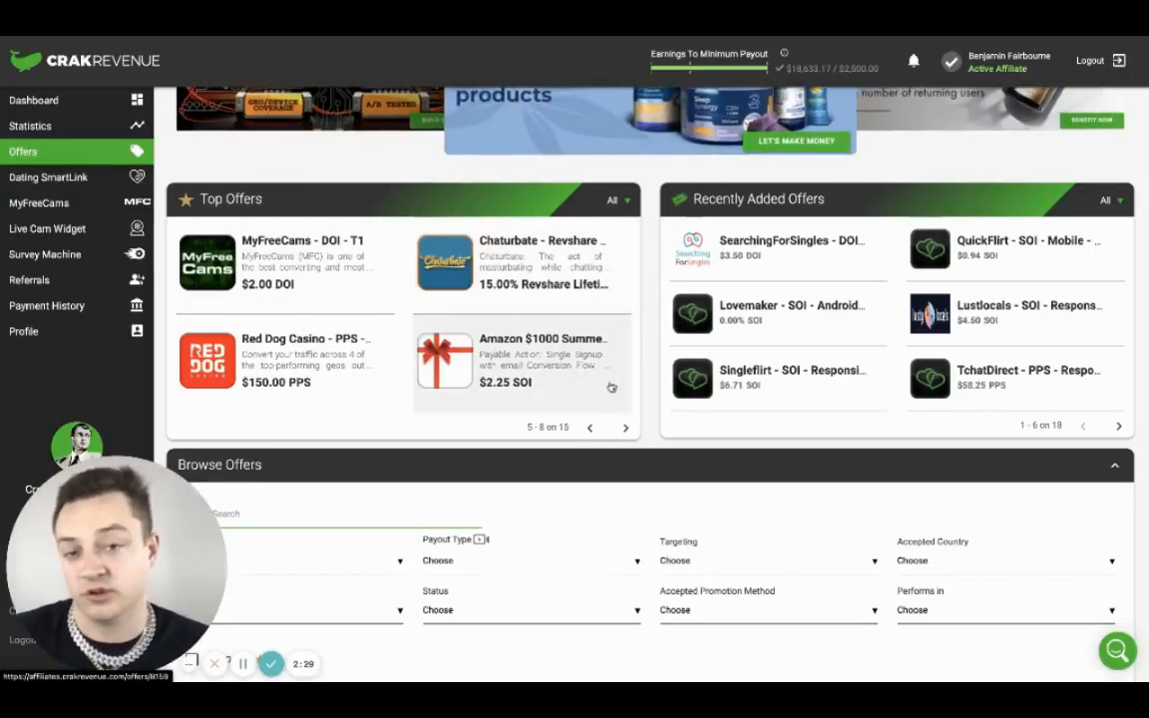
{"action": "left_click", "coordinate": [626, 429]}
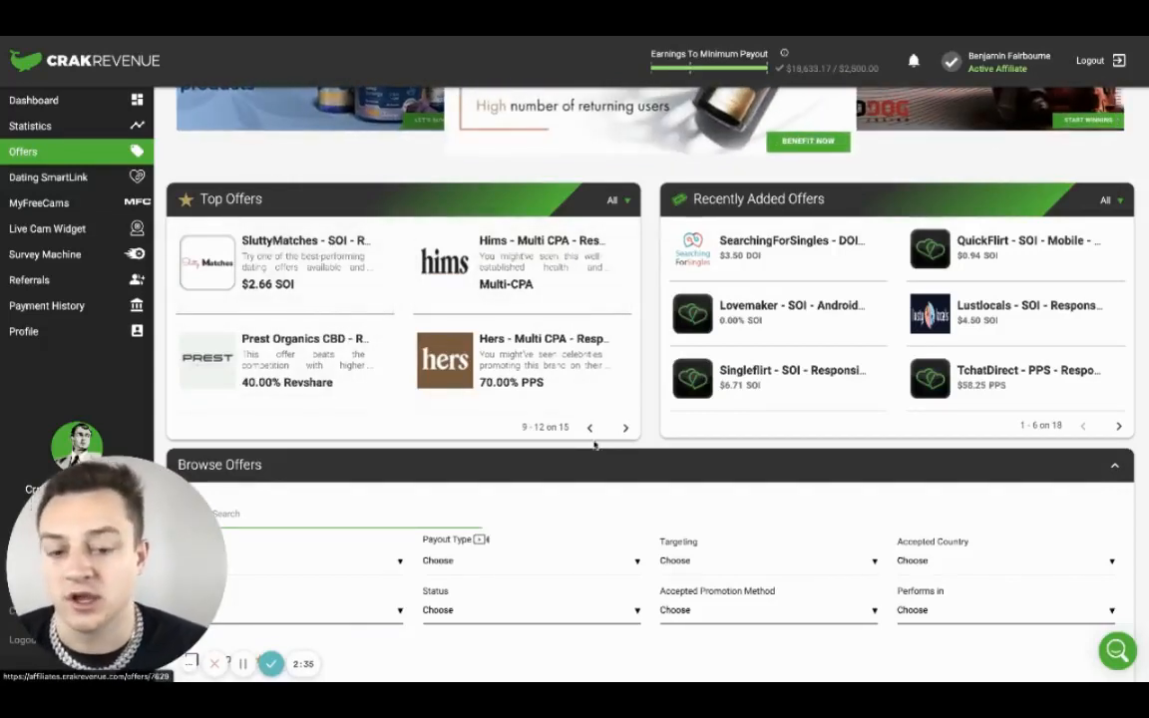
{"action": "left_click", "coordinate": [590, 430]}
{"action": "left_click", "coordinate": [590, 429]}
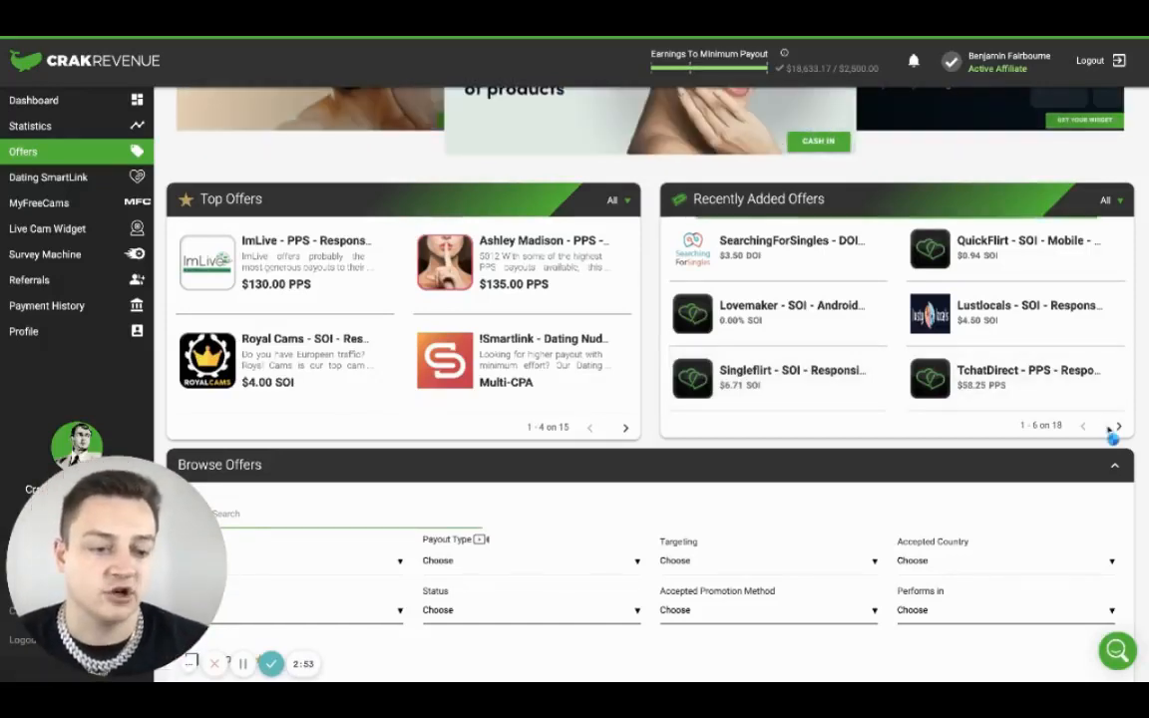
{"action": "left_click", "coordinate": [1117, 427]}
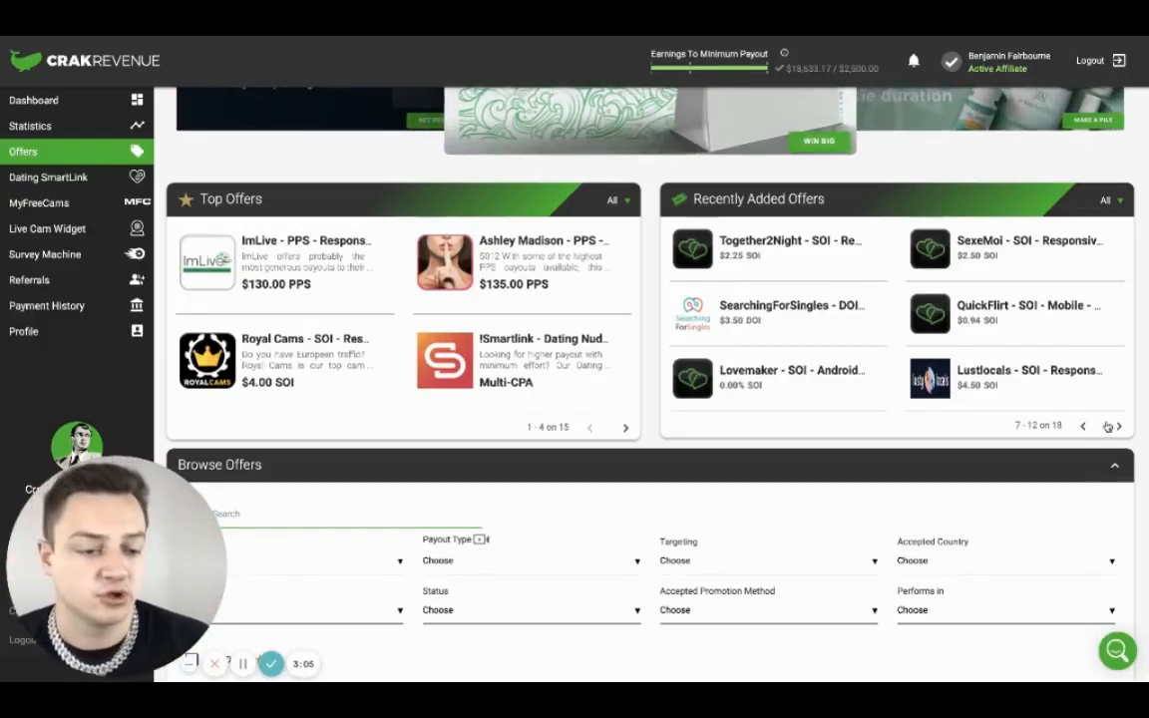
{"action": "left_click", "coordinate": [1117, 426]}
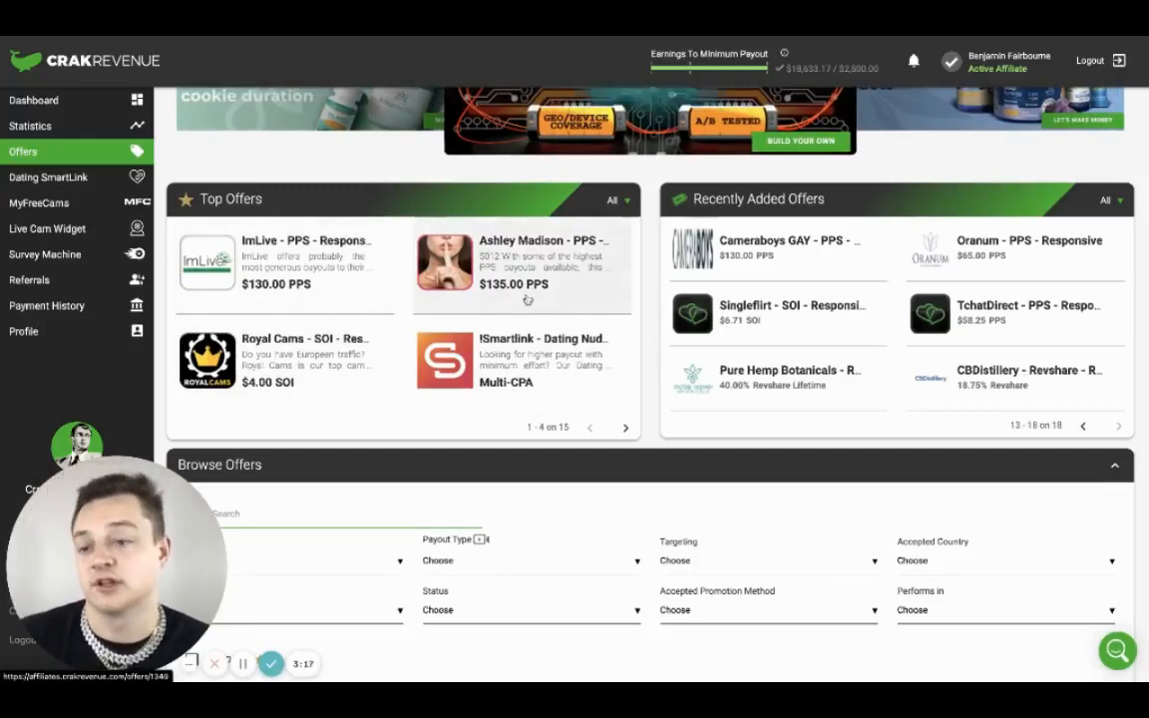
- Examine the vertical filter choices under Browse Offers without selecting any of them
{"action": "scroll", "coordinate": [533, 312], "scroll_direction": "down", "scroll_amount": 2}
{"action": "scroll", "coordinate": [627, 376], "scroll_direction": "down", "scroll_amount": 3}
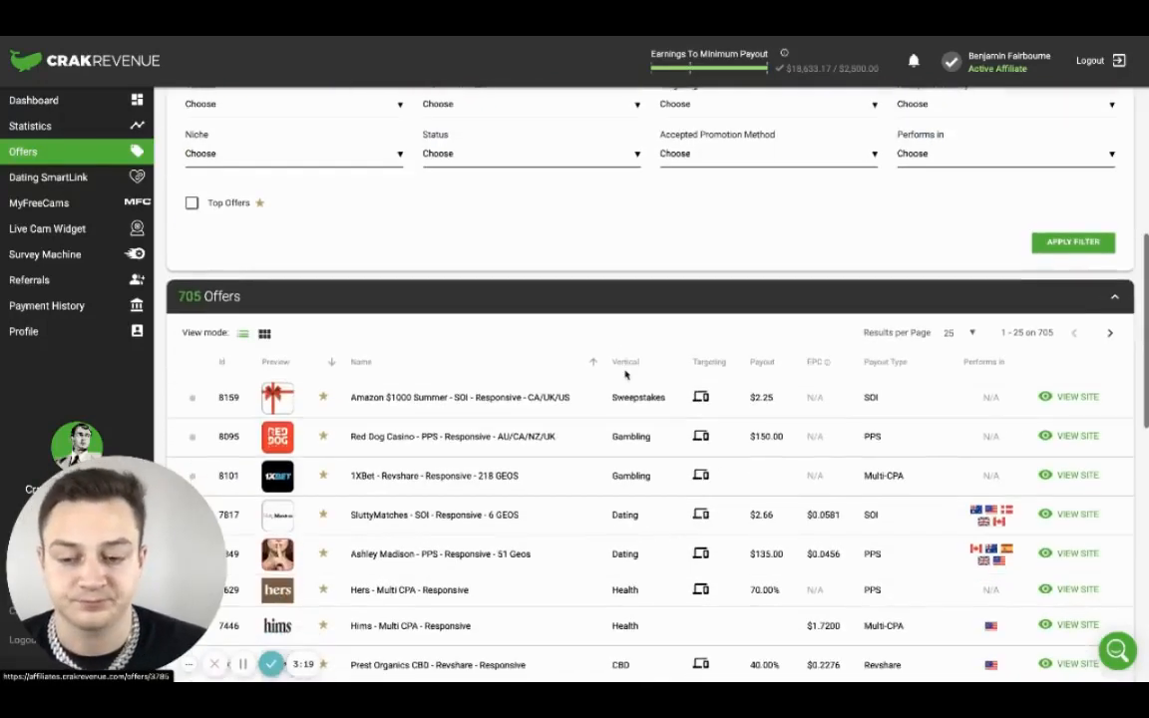
{"action": "scroll", "coordinate": [623, 377], "scroll_direction": "up", "scroll_amount": 2}
{"action": "left_click", "coordinate": [371, 244]}
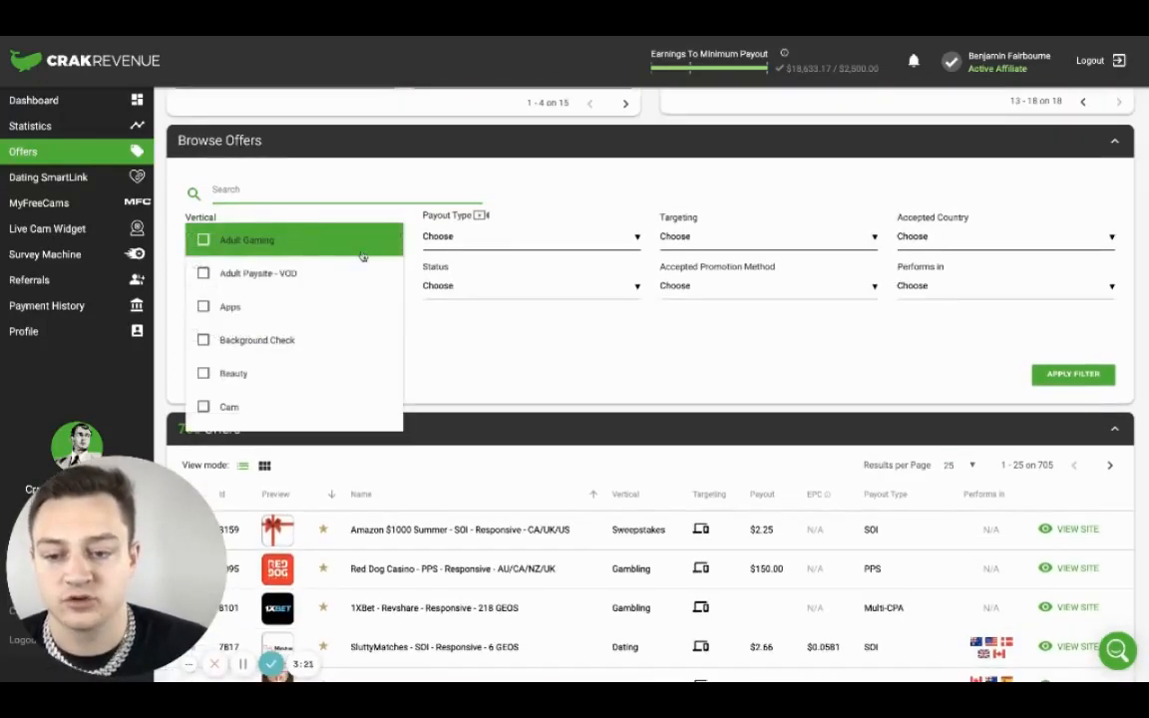
{"action": "scroll", "coordinate": [294, 315], "scroll_direction": "down", "scroll_amount": 6}
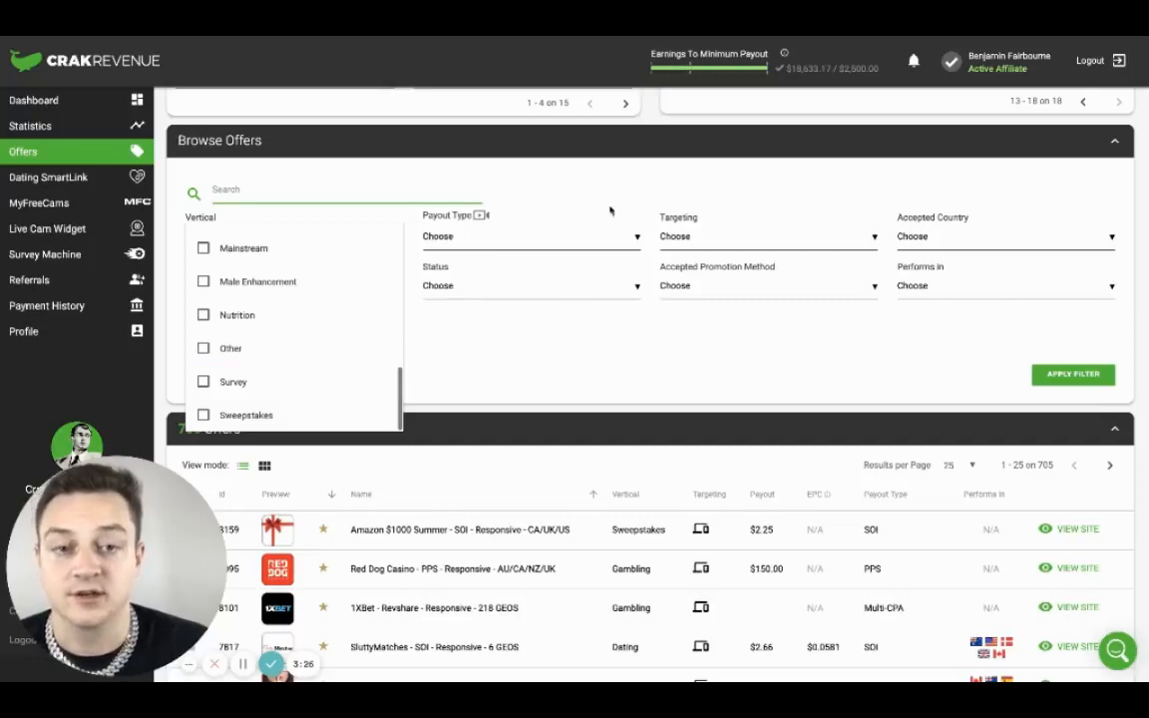
{"action": "left_click", "coordinate": [611, 210]}
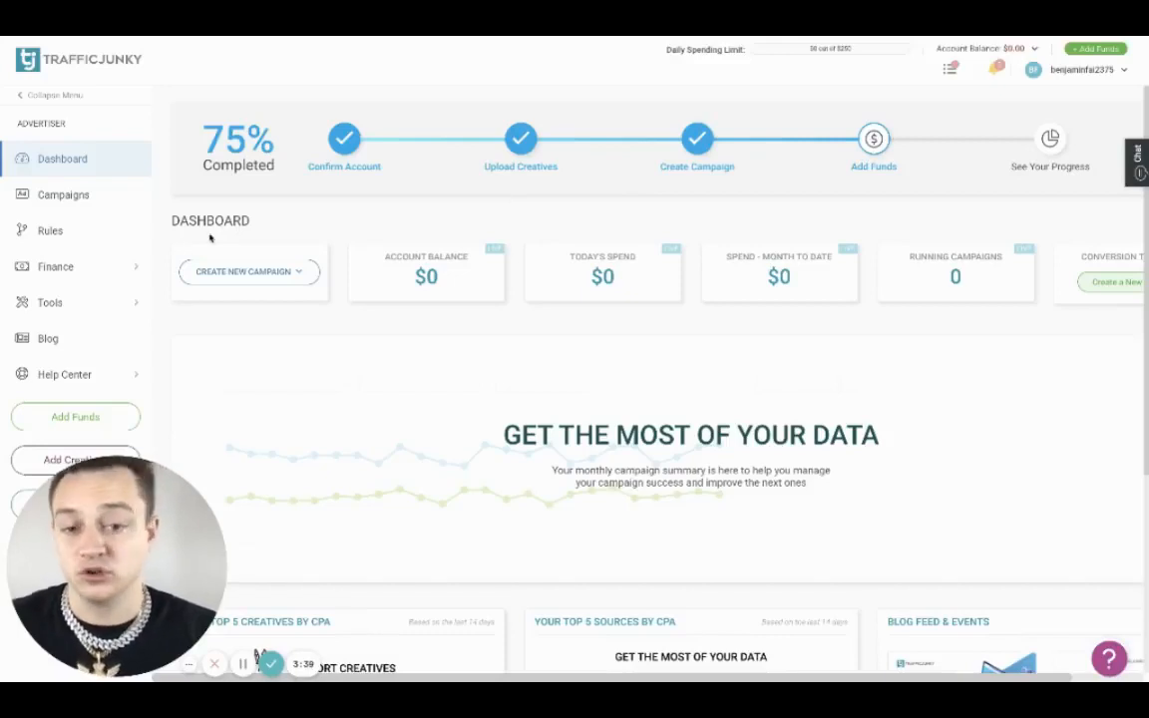
- Start a new Bid campaign from the TrafficJunky dashboard
{"action": "scroll", "coordinate": [197, 334], "scroll_direction": "down", "scroll_amount": 3}
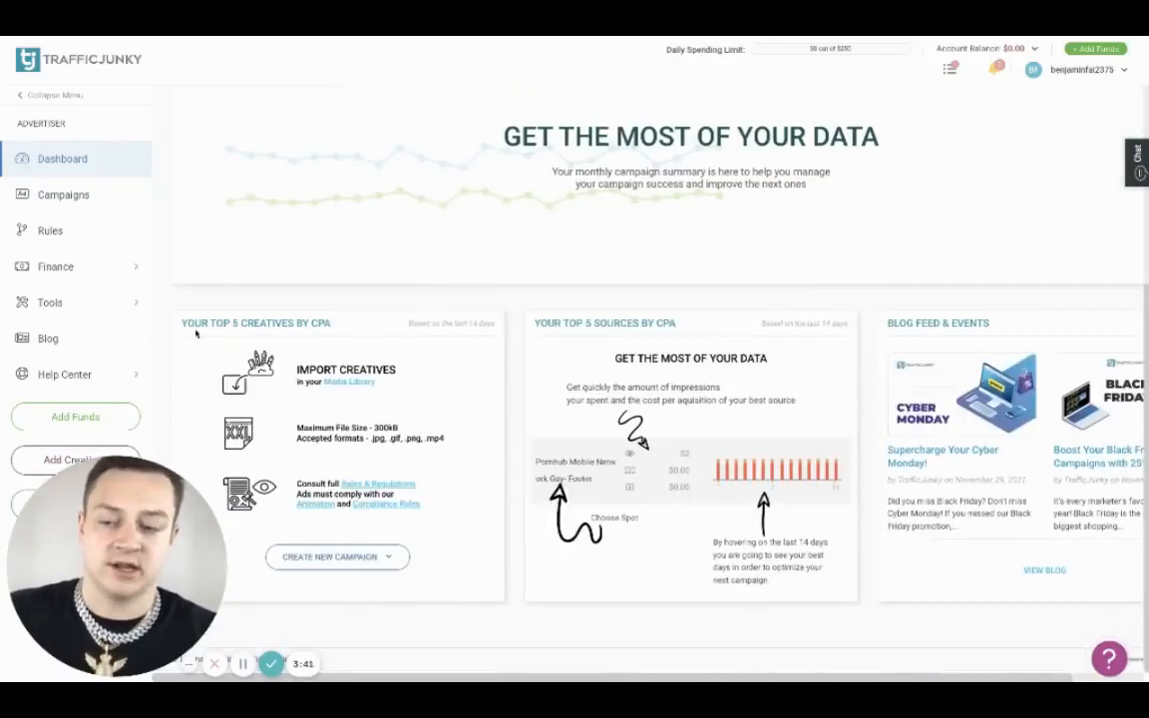
{"action": "left_click_drag", "start_coordinate": [105, 539], "coordinate": [257, 539]}
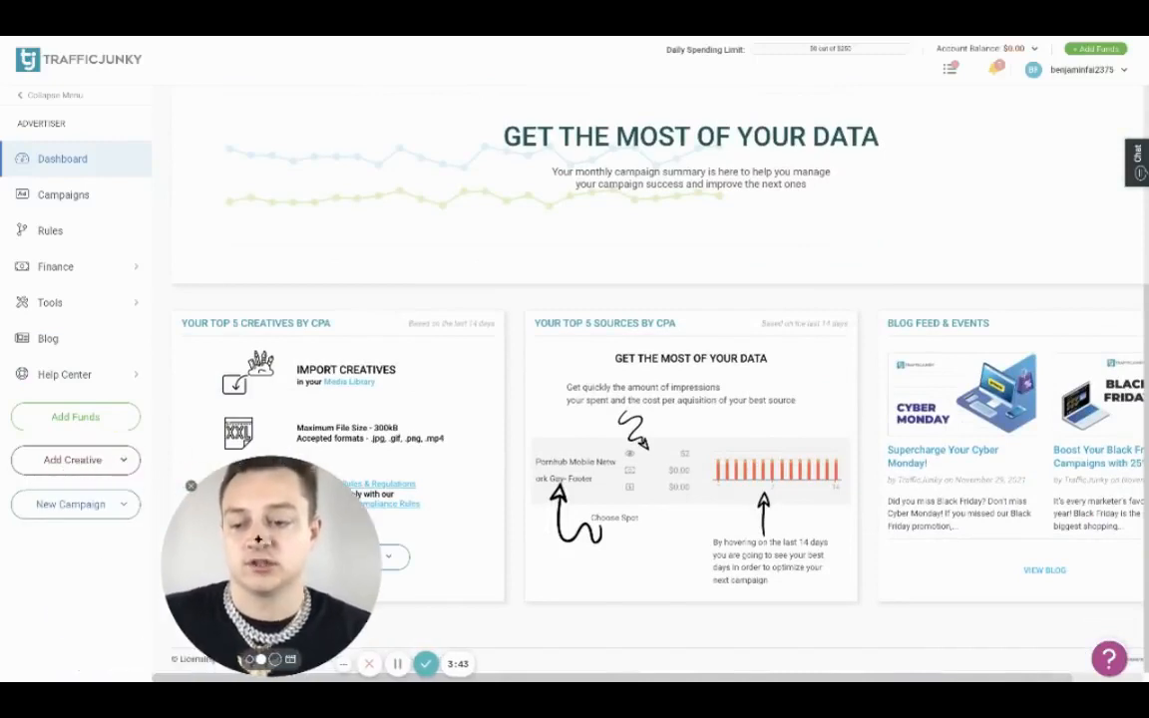
{"action": "left_click", "coordinate": [69, 504]}
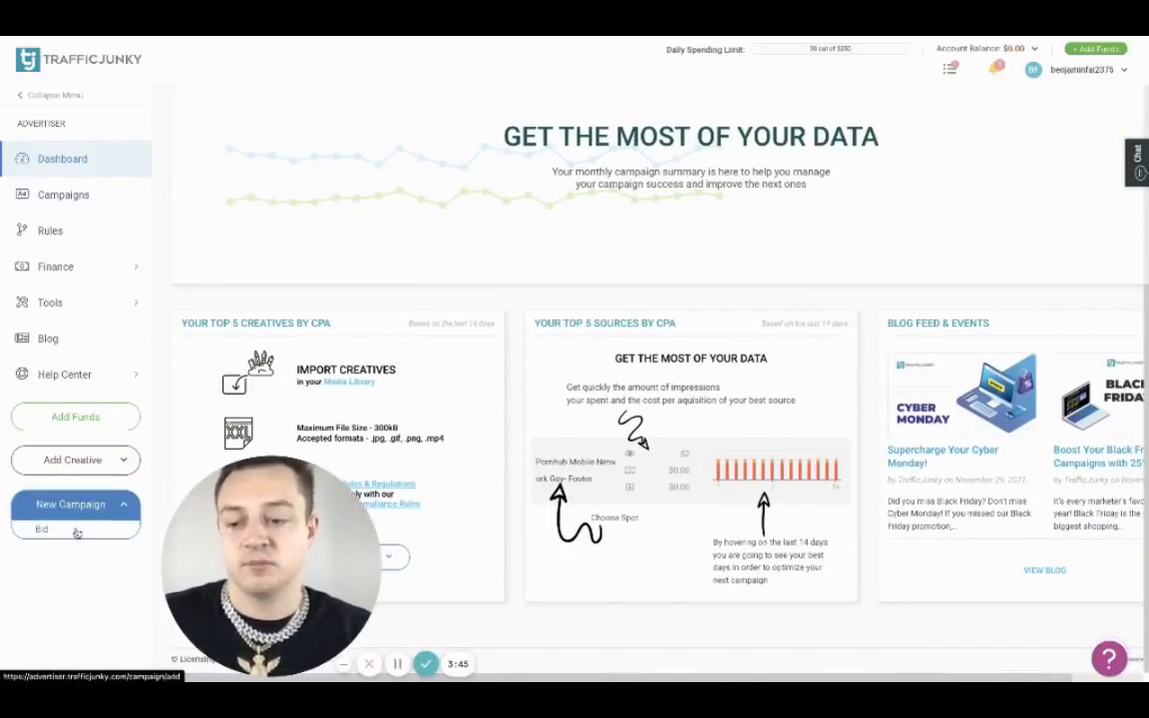
{"action": "left_click", "coordinate": [76, 531]}
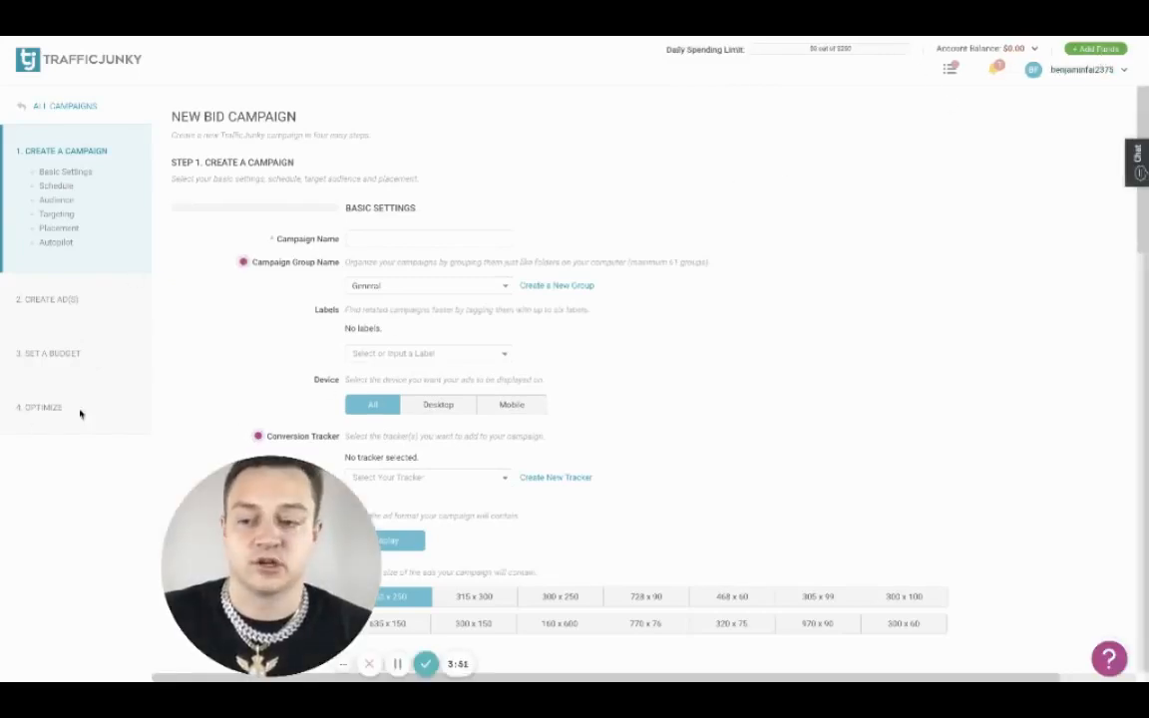
- Name the campaign dffdggdfg and check the campaign group choices, leaving the group on General
{"action": "left_click", "coordinate": [416, 235]}
{"action": "type", "text": "dffdggdfg"}
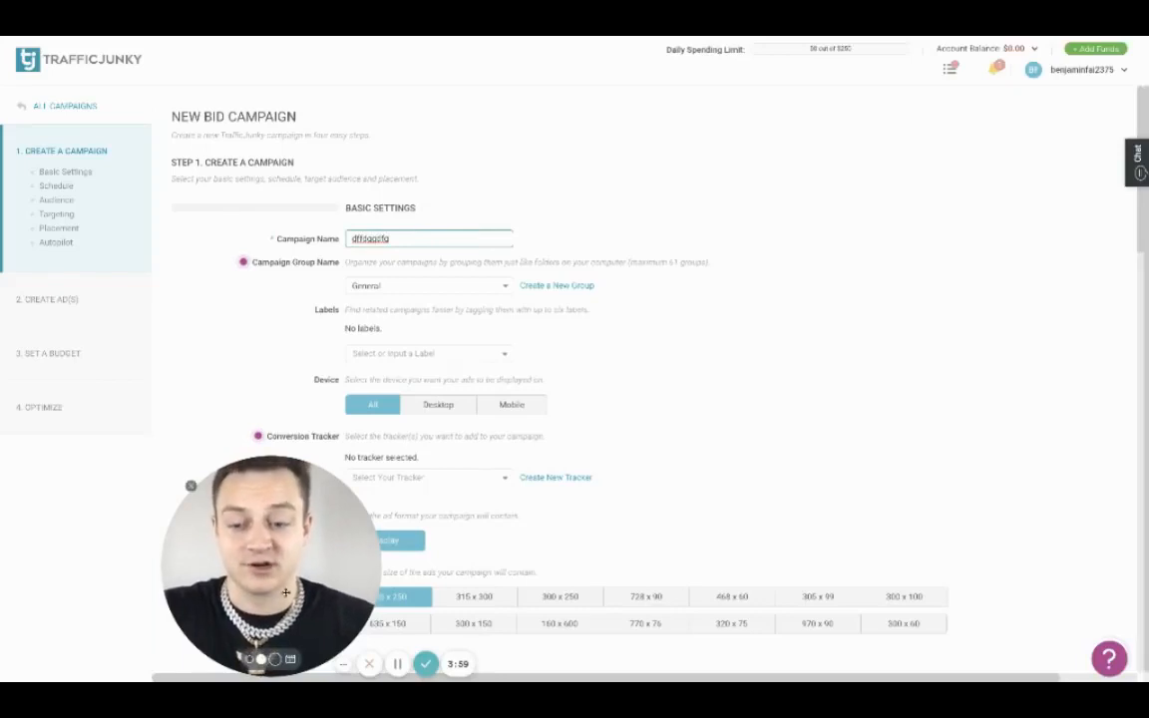
{"action": "left_click_drag", "start_coordinate": [286, 592], "coordinate": [131, 593]}
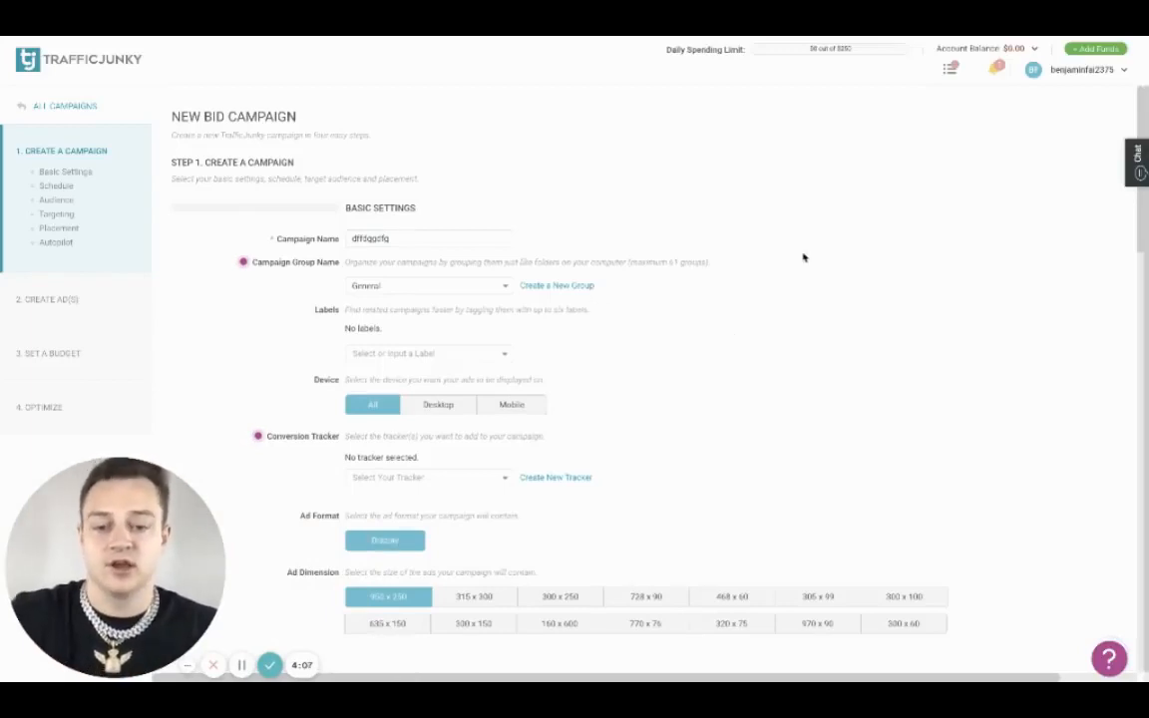
{"action": "left_click", "coordinate": [429, 290]}
{"action": "left_click", "coordinate": [284, 269]}
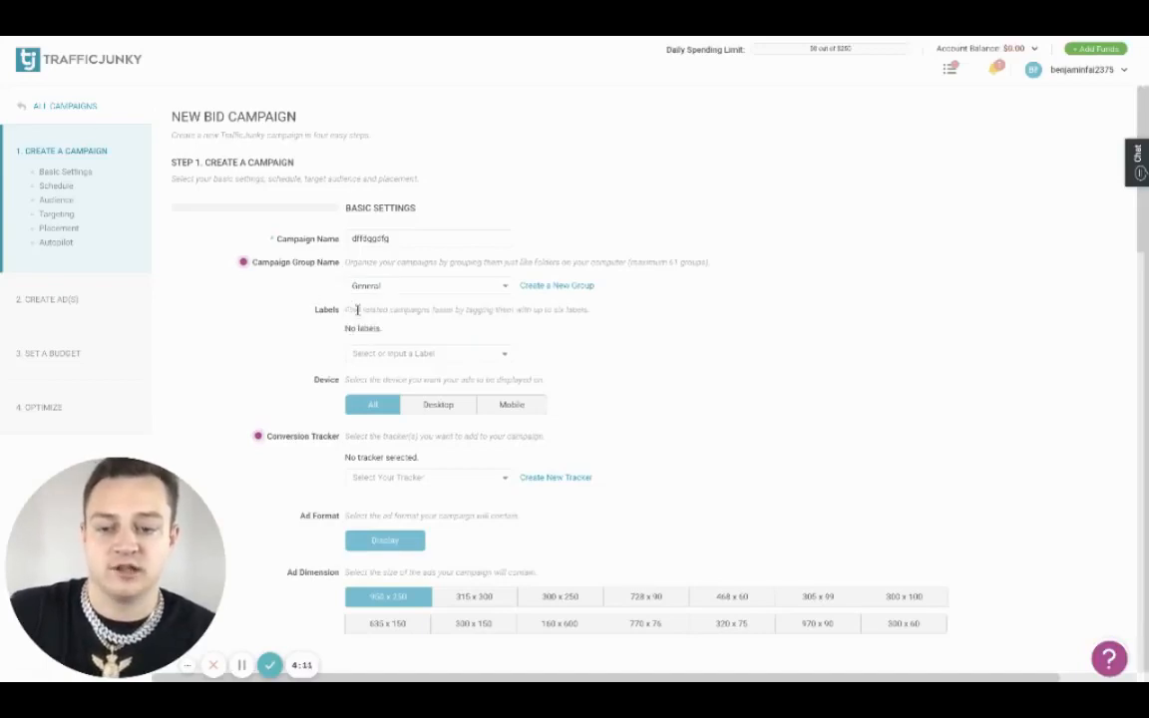
- Set the campaign's ad dimension to 300 x 250
{"action": "scroll", "coordinate": [661, 447], "scroll_direction": "down", "scroll_amount": 1}
{"action": "scroll", "coordinate": [661, 446], "scroll_direction": "down", "scroll_amount": 2}
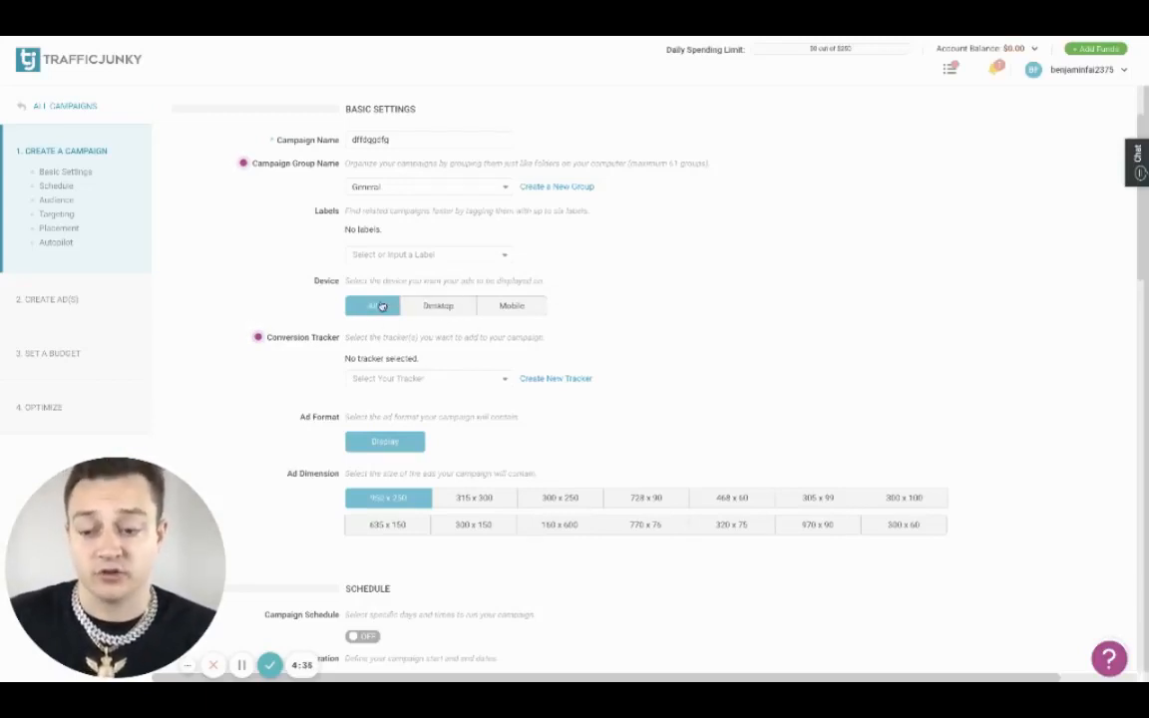
{"action": "scroll", "coordinate": [449, 379], "scroll_direction": "down", "scroll_amount": 3}
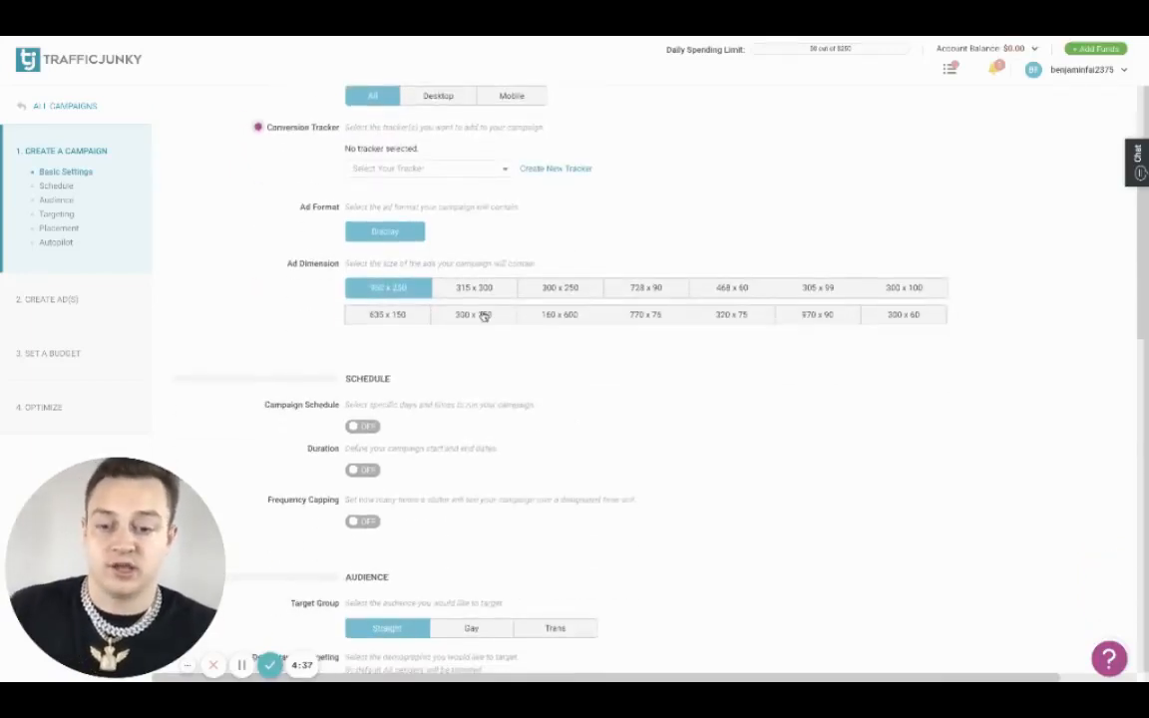
{"action": "left_click", "coordinate": [564, 288]}
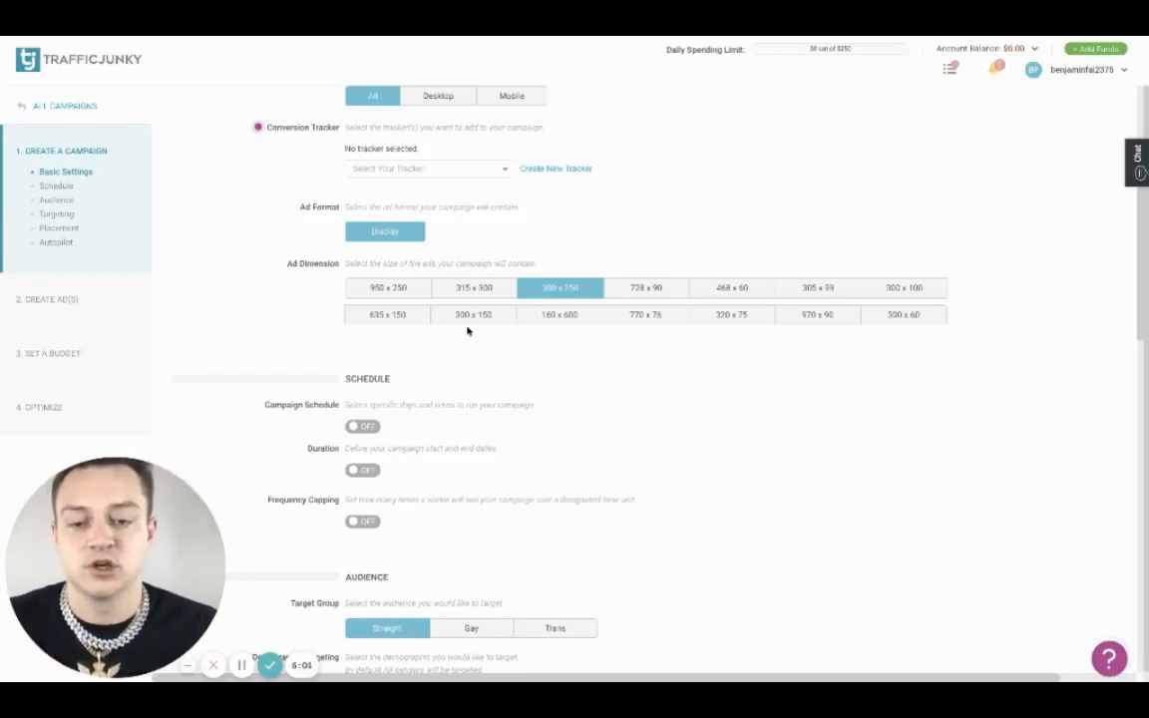
- Review the campaign's schedule, audience and targeting settings, including target group, gender, retargeting, keyword and geo targeting
{"action": "scroll", "coordinate": [638, 418], "scroll_direction": "down", "scroll_amount": 5}
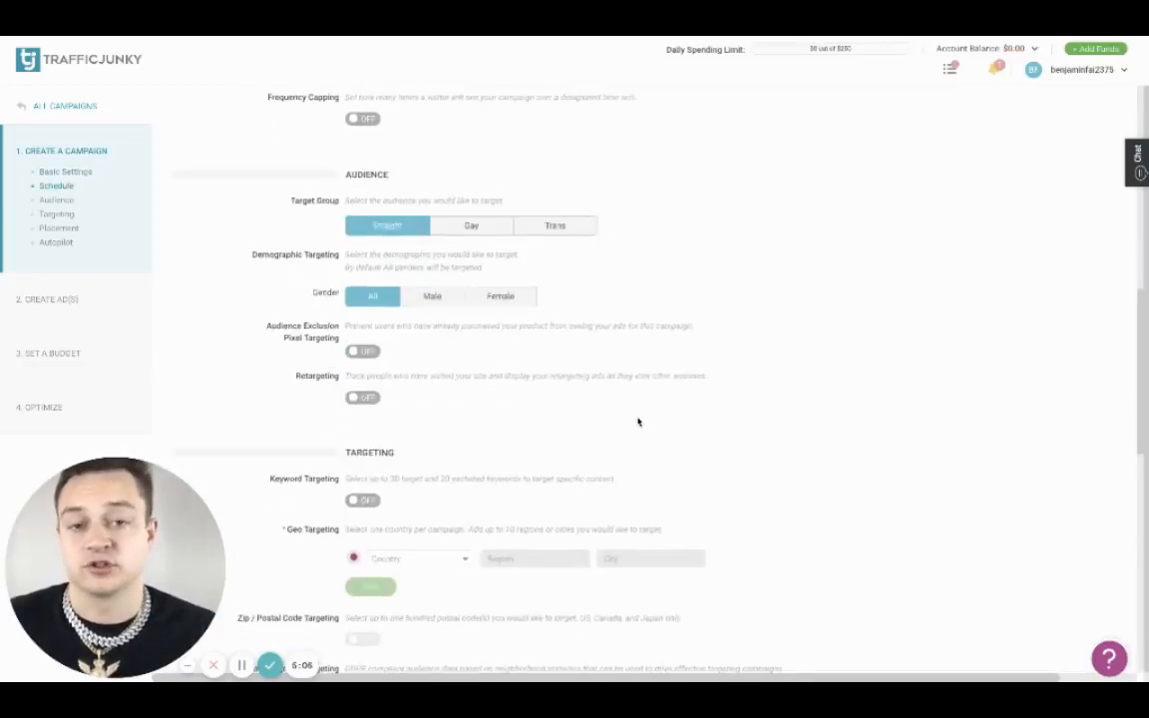
{"action": "scroll", "coordinate": [638, 422], "scroll_direction": "up", "scroll_amount": 3}
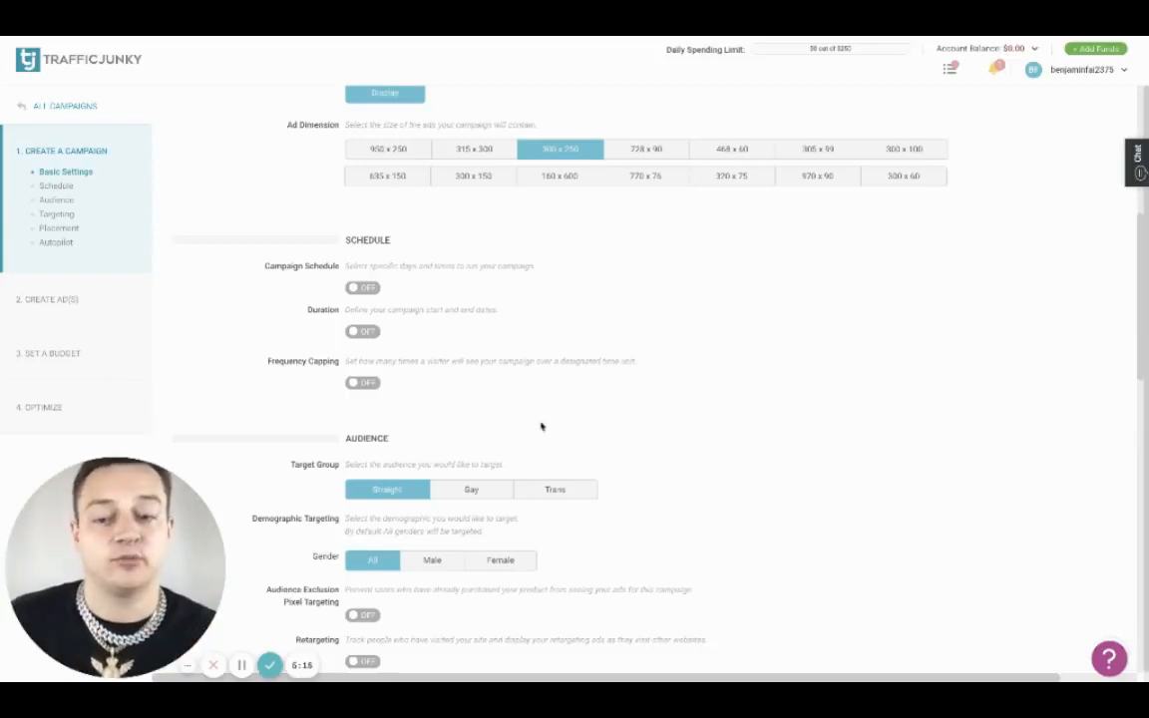
{"action": "scroll", "coordinate": [515, 412], "scroll_direction": "down", "scroll_amount": 4}
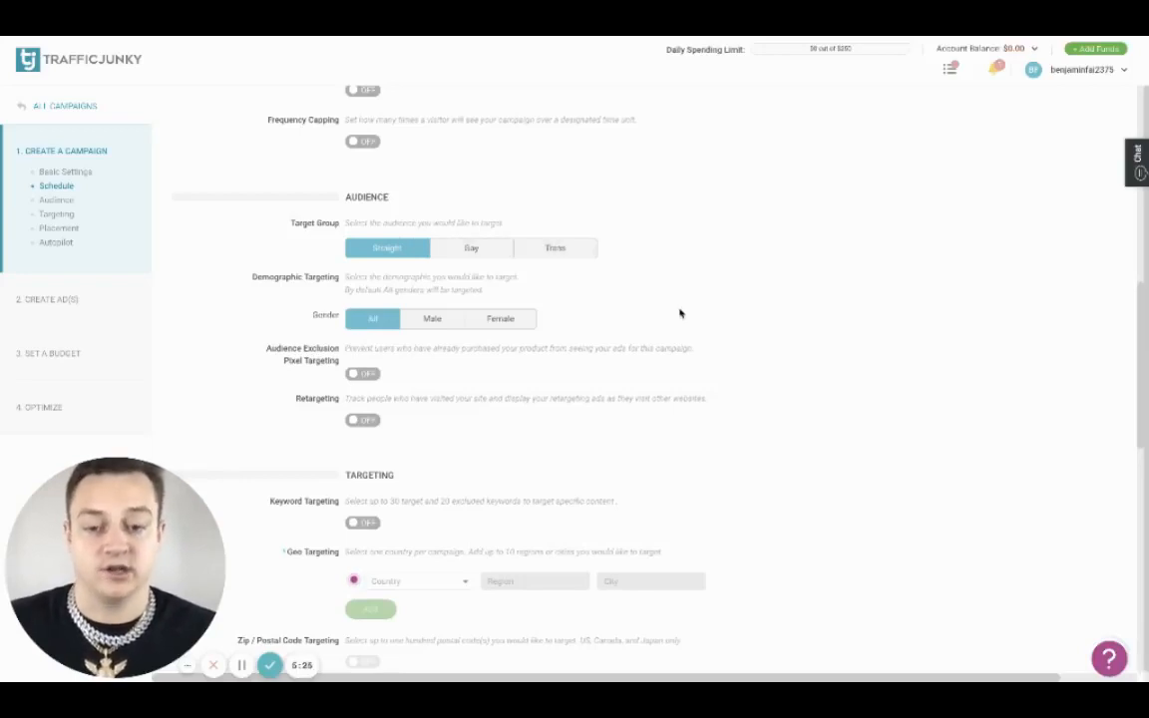
{"action": "scroll", "coordinate": [679, 313], "scroll_direction": "down", "scroll_amount": 3}
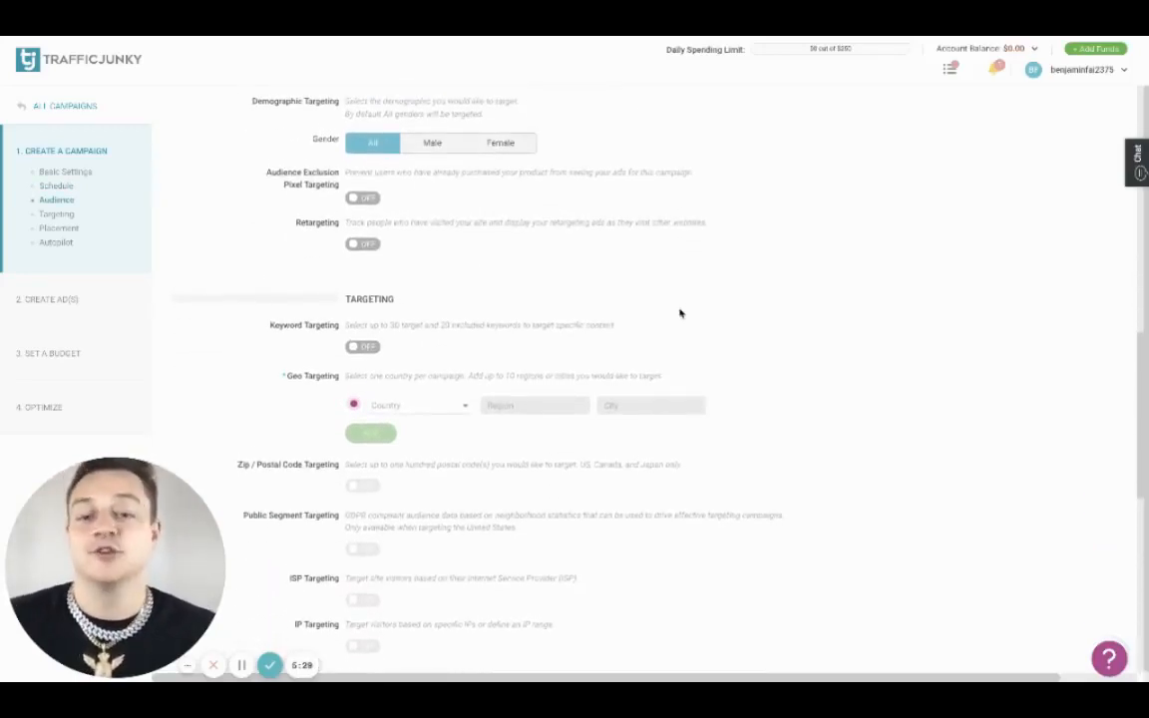
{"action": "scroll", "coordinate": [679, 313], "scroll_direction": "up", "scroll_amount": 1}
{"action": "scroll", "coordinate": [679, 313], "scroll_direction": "down", "scroll_amount": 1}
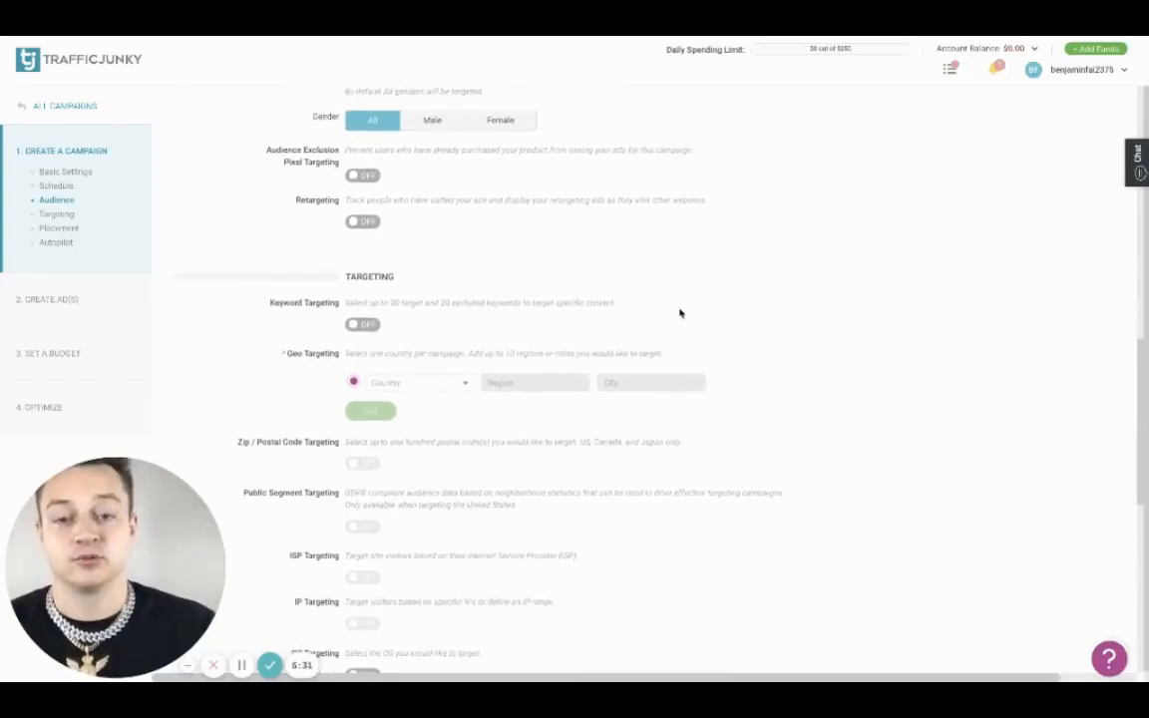
{"action": "scroll", "coordinate": [679, 313], "scroll_direction": "down", "scroll_amount": 1}
{"action": "scroll", "coordinate": [636, 287], "scroll_direction": "up", "scroll_amount": 1}
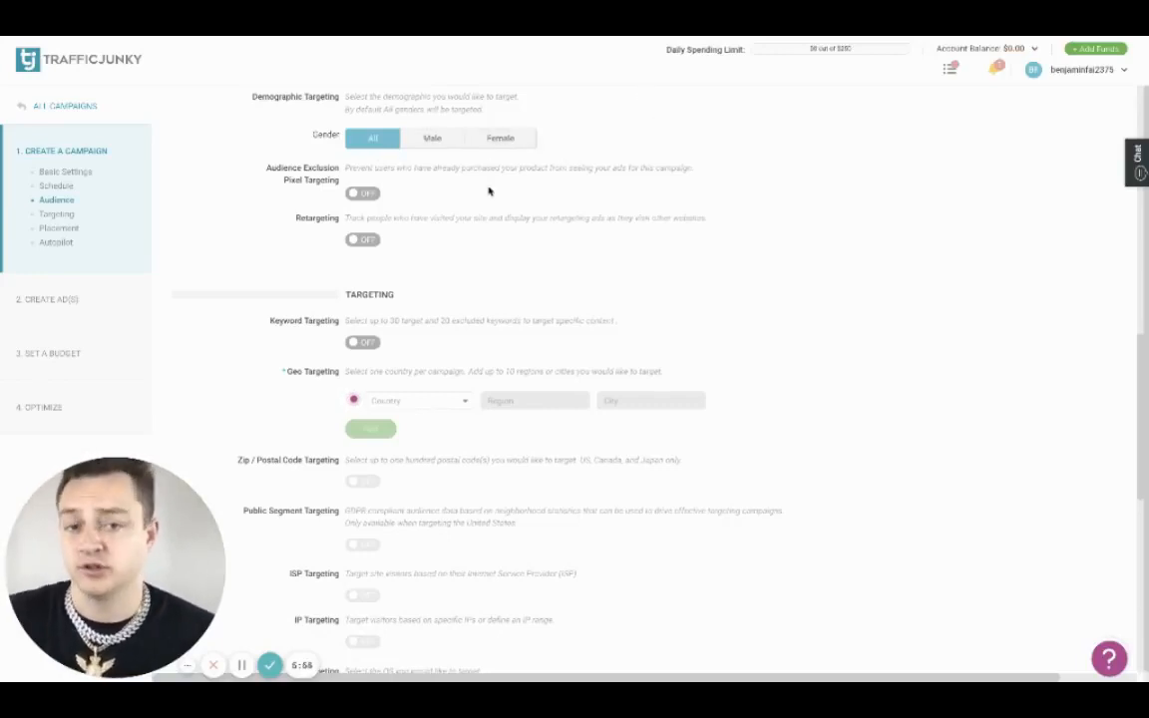
- Look through the country choices for the campaign's geo targeting without selecting one
{"action": "scroll", "coordinate": [489, 188], "scroll_direction": "down", "scroll_amount": 3}
{"action": "scroll", "coordinate": [489, 188], "scroll_direction": "down", "scroll_amount": 2}
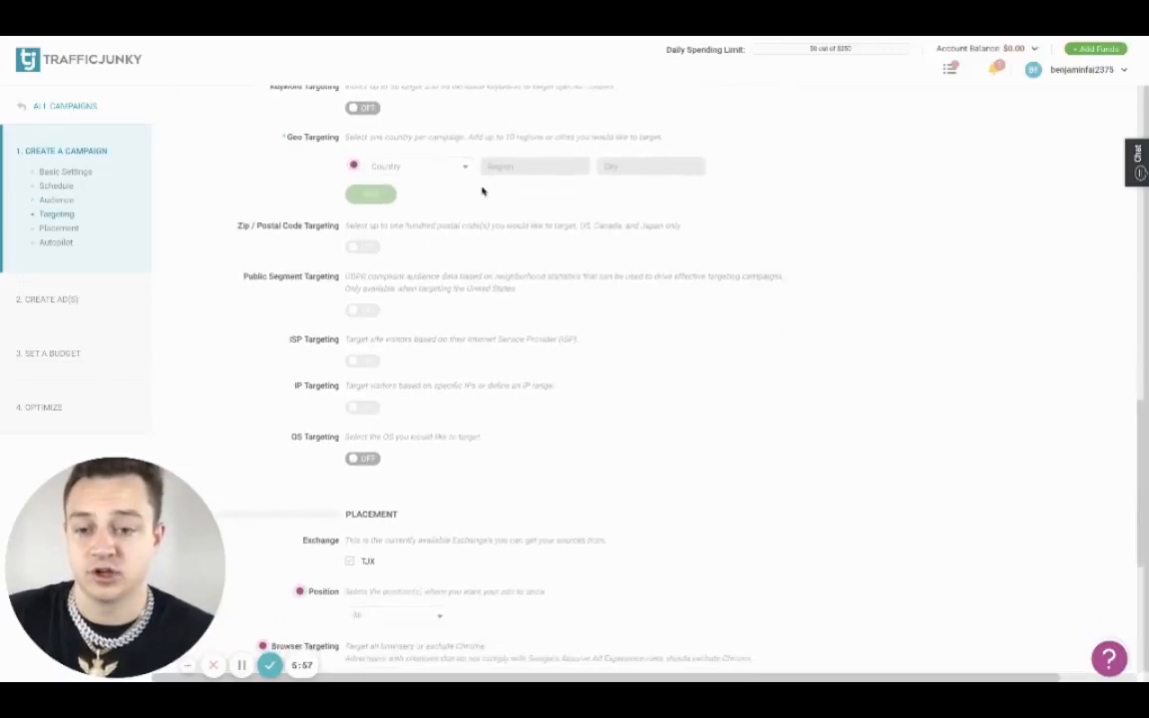
{"action": "left_click", "coordinate": [411, 166]}
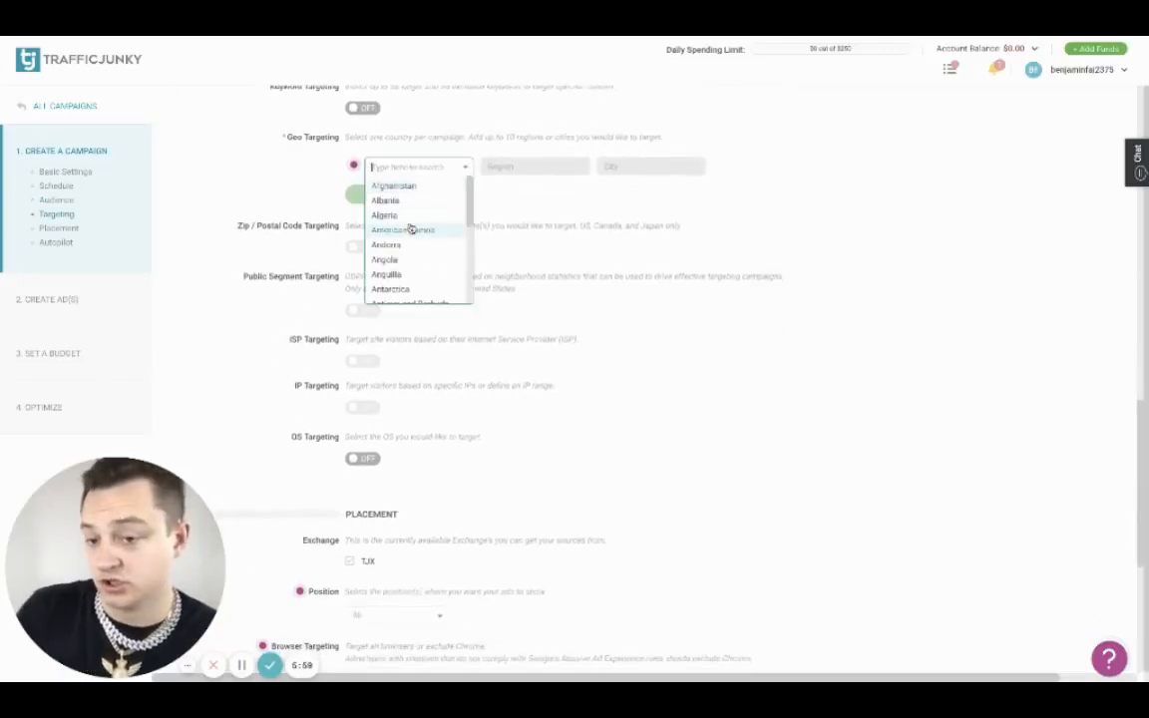
{"action": "scroll", "coordinate": [410, 228], "scroll_direction": "down", "scroll_amount": 6}
{"action": "scroll", "coordinate": [410, 228], "scroll_direction": "down", "scroll_amount": 8}
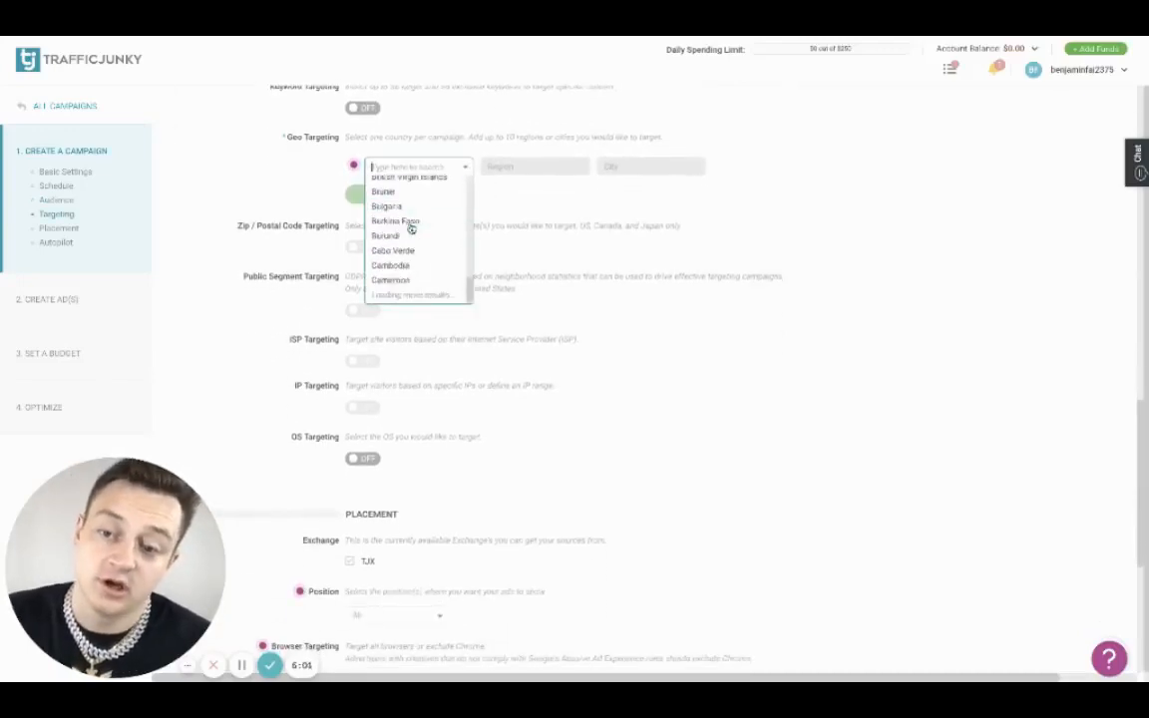
{"action": "scroll", "coordinate": [410, 229], "scroll_direction": "up", "scroll_amount": 4}
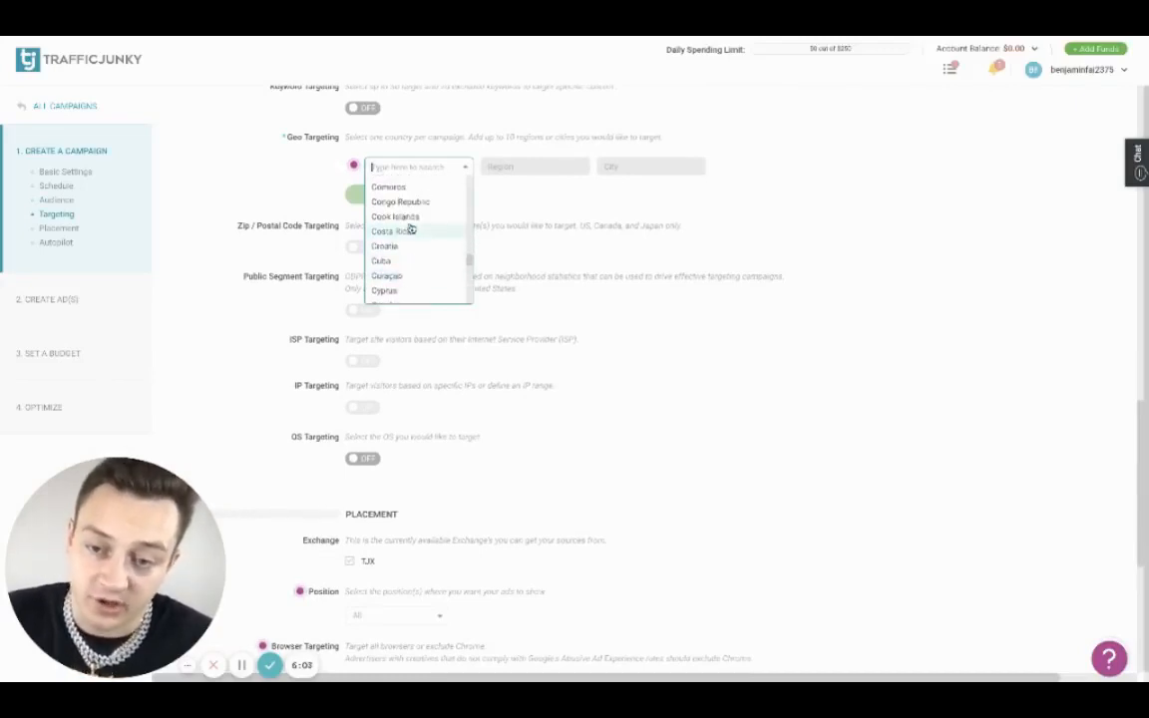
{"action": "scroll", "coordinate": [410, 228], "scroll_direction": "up", "scroll_amount": 4}
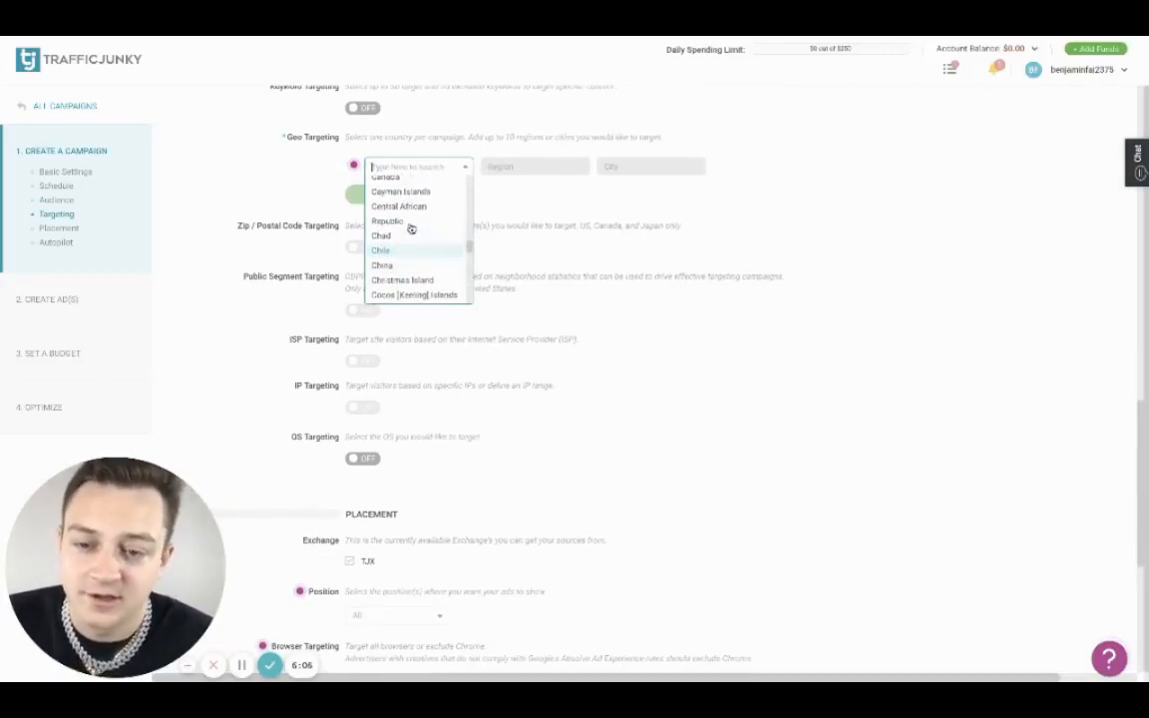
{"action": "scroll", "coordinate": [410, 229], "scroll_direction": "up", "scroll_amount": 4}
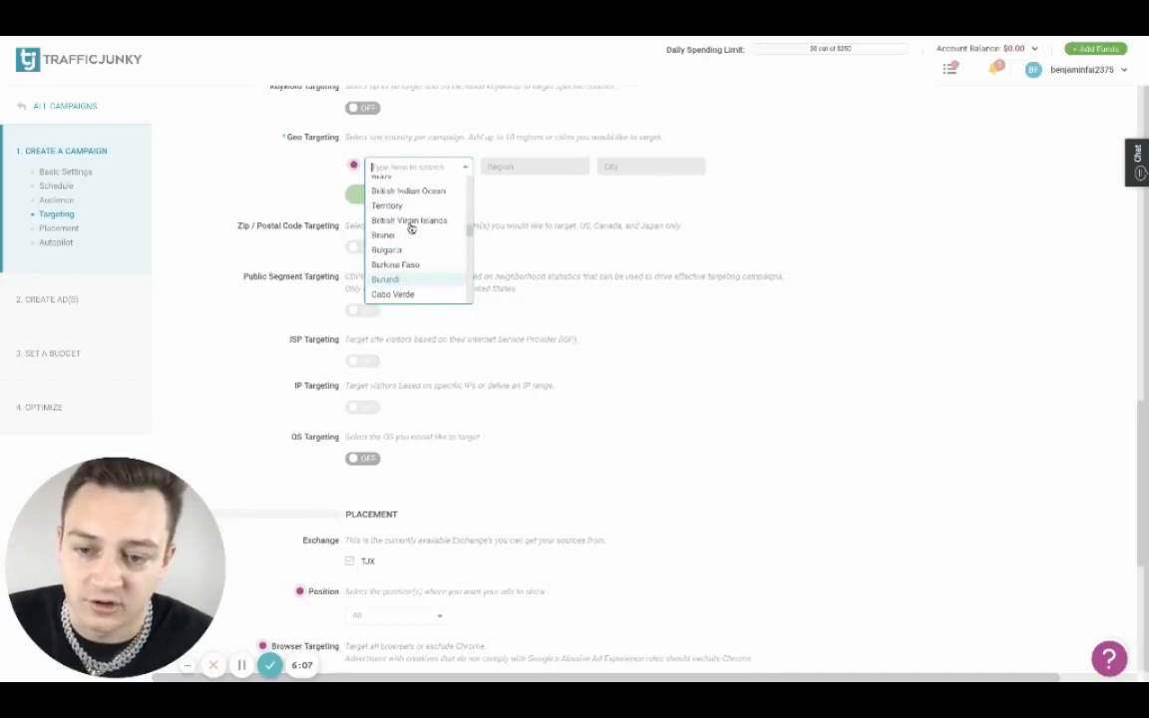
{"action": "scroll", "coordinate": [410, 228], "scroll_direction": "up", "scroll_amount": 1}
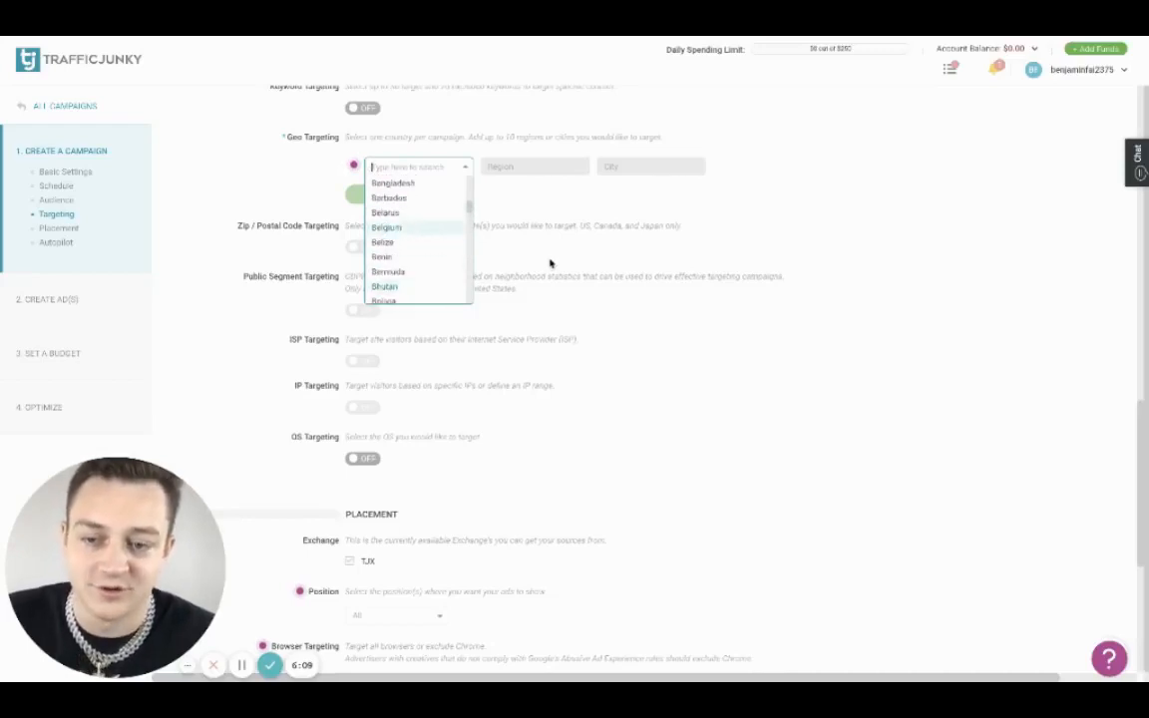
{"action": "left_click", "coordinate": [554, 263]}
- Examine the campaign's placement settings, including the ad position choices, browser targeting and autopilot
{"action": "scroll", "coordinate": [566, 300], "scroll_direction": "down", "scroll_amount": 1}
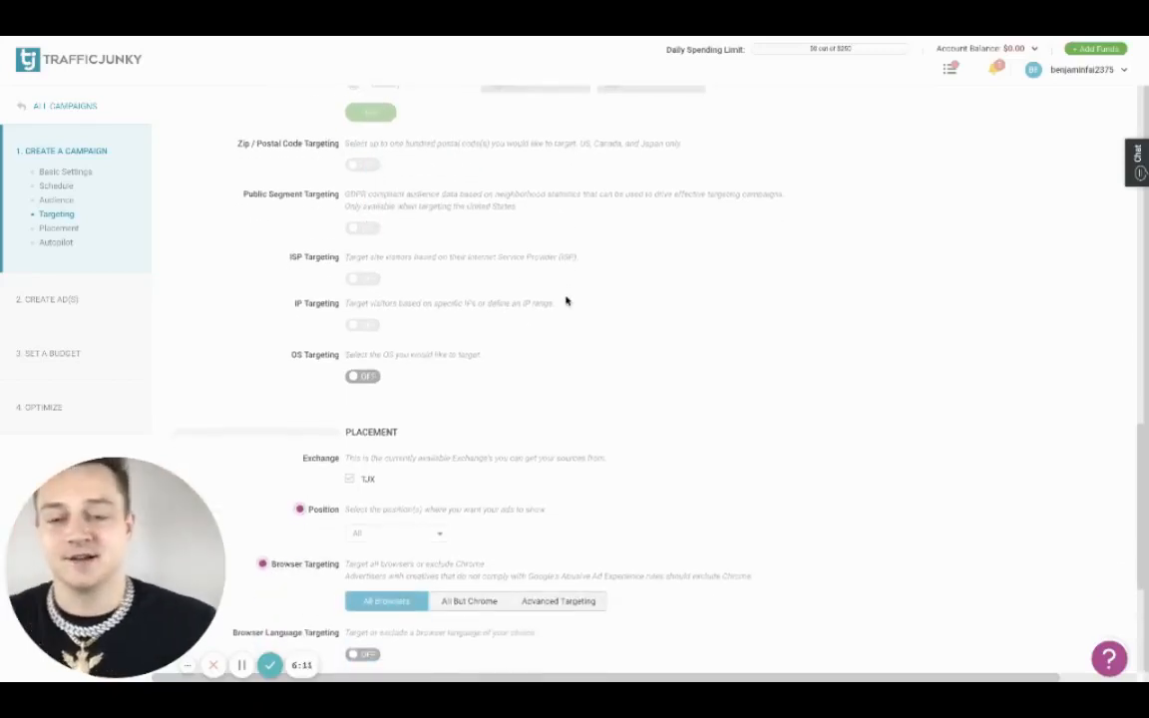
{"action": "scroll", "coordinate": [441, 276], "scroll_direction": "down", "scroll_amount": 3}
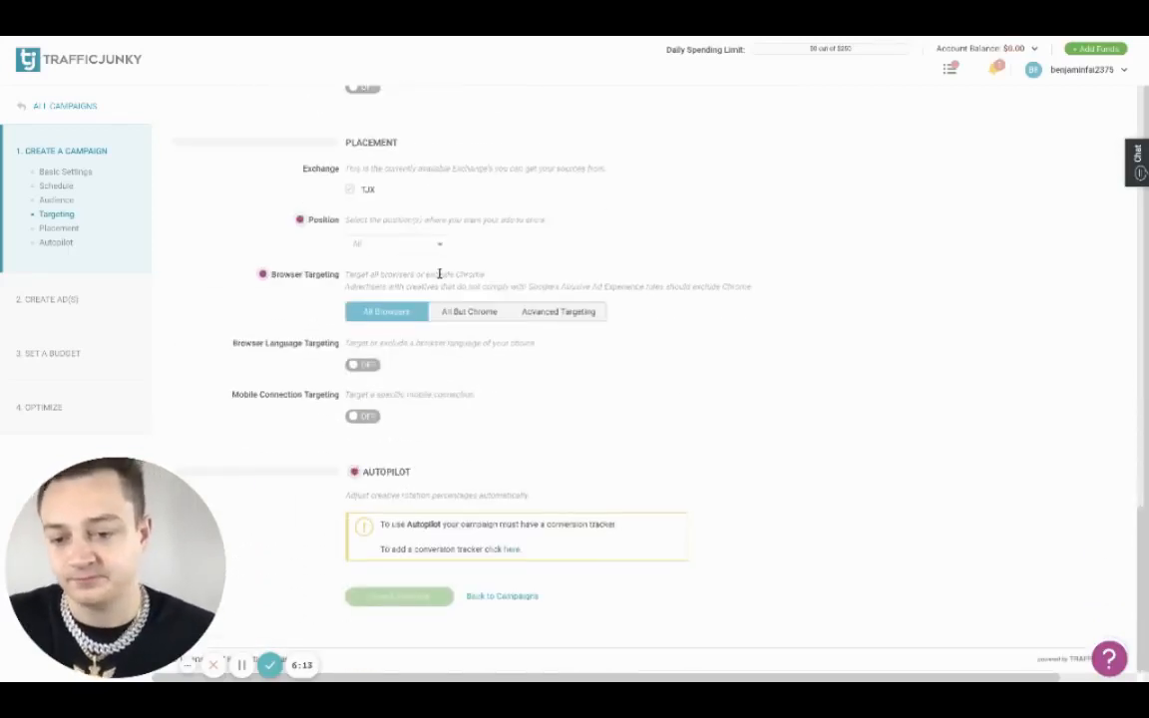
{"action": "left_click", "coordinate": [403, 243]}
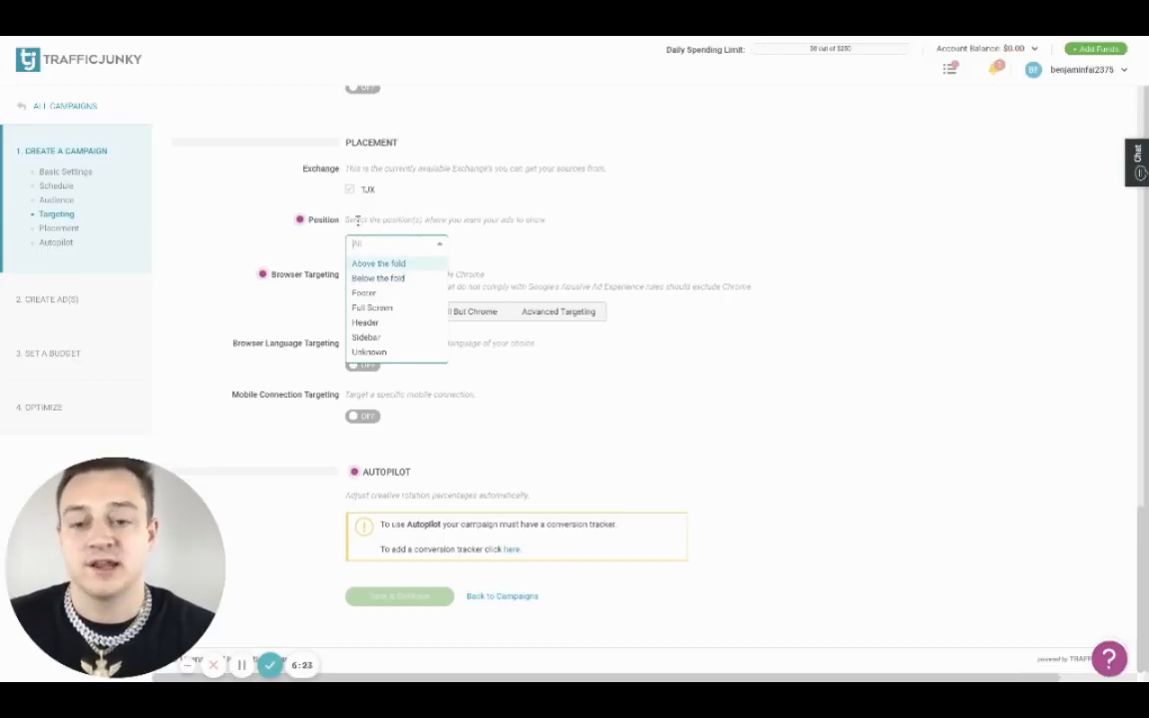
{"action": "left_click", "coordinate": [539, 168]}
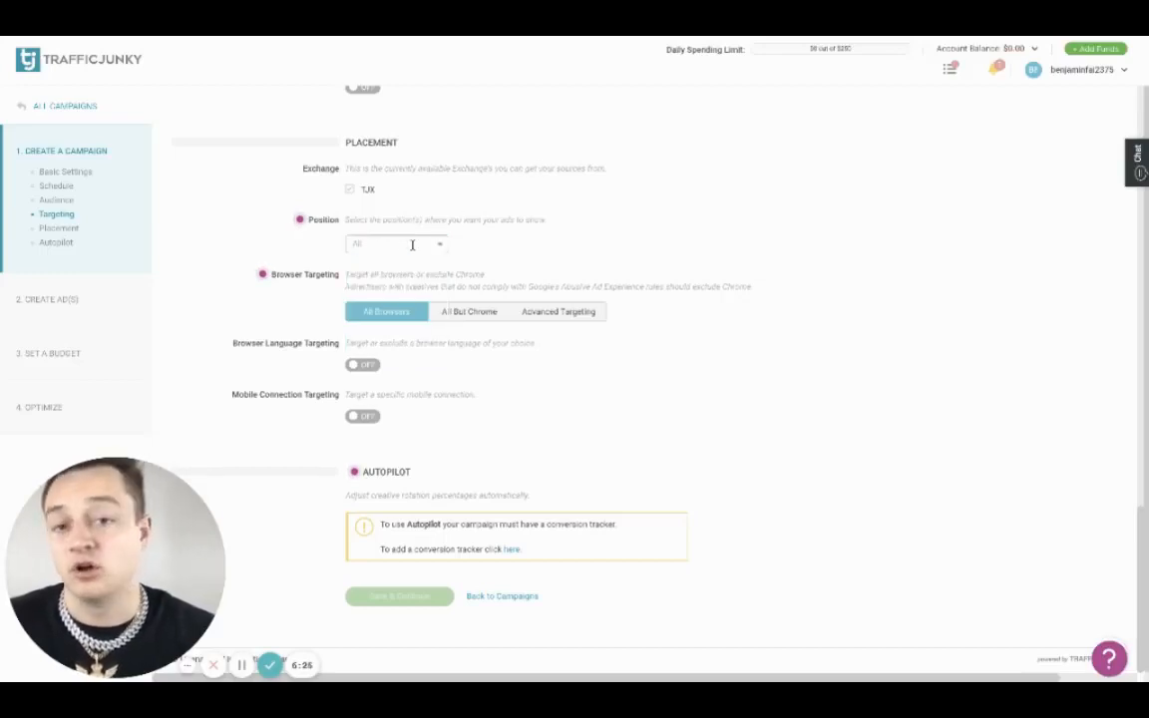
{"action": "left_click", "coordinate": [409, 246]}
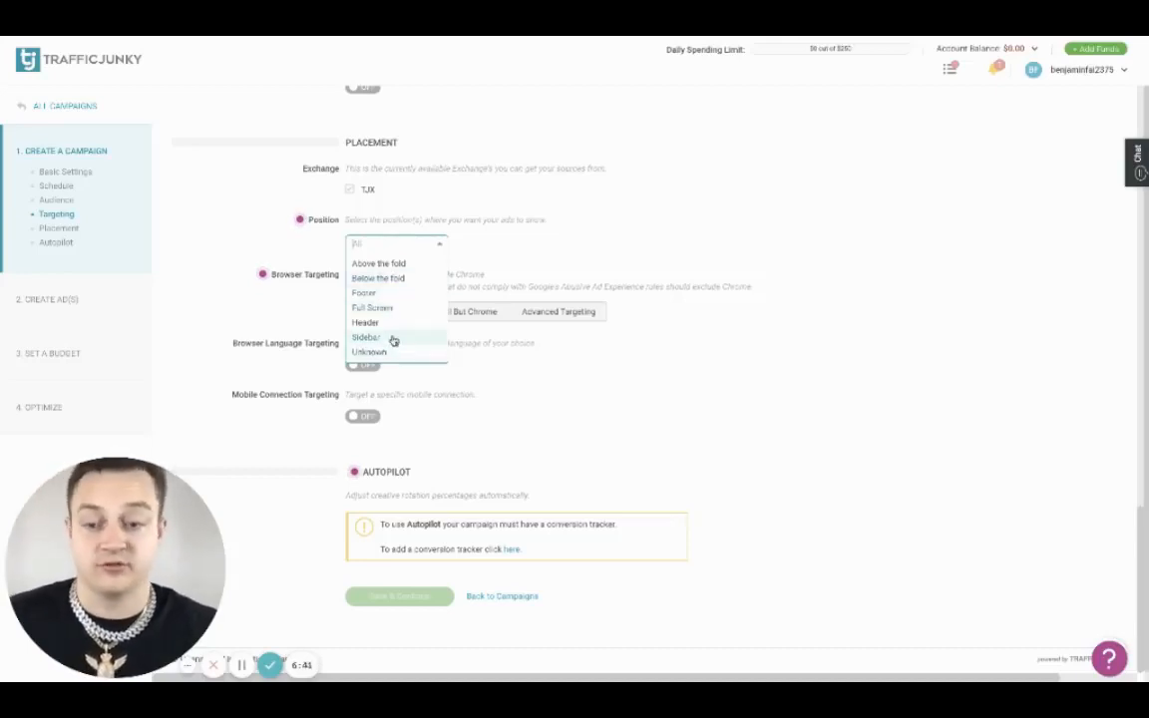
{"action": "left_click", "coordinate": [451, 208]}
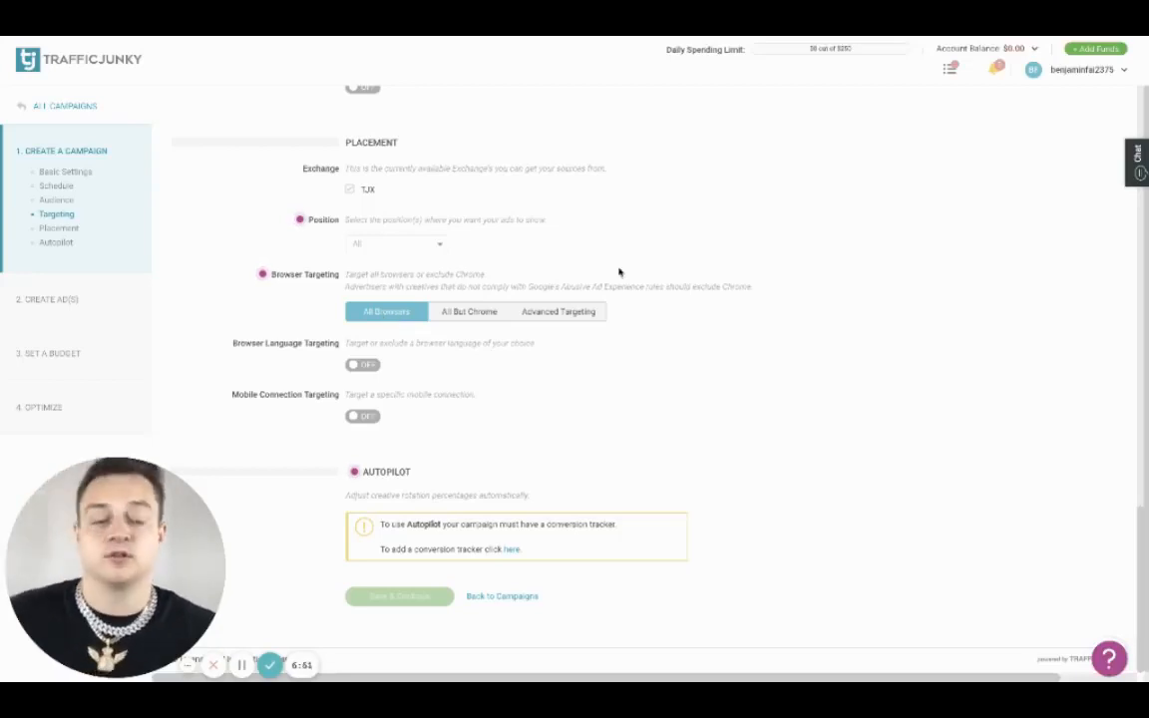
{"action": "scroll", "coordinate": [658, 309], "scroll_direction": "down", "scroll_amount": 1}
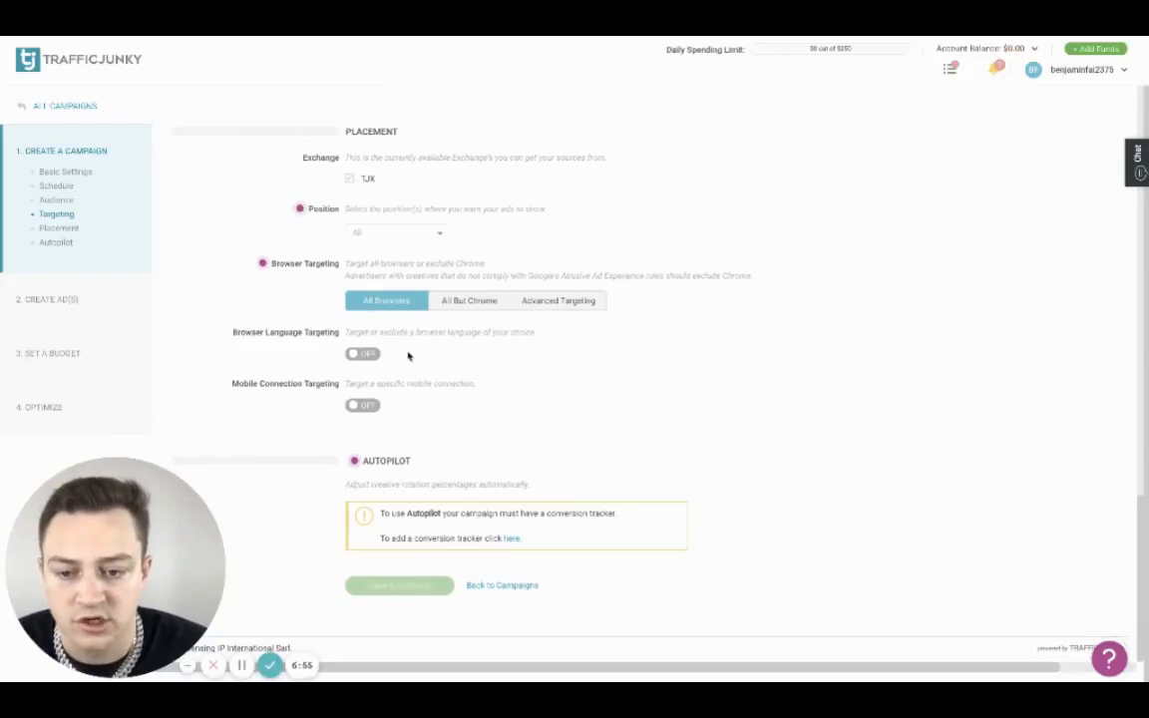
- Add United States as the campaign's geo-targeted location
{"action": "scroll", "coordinate": [410, 349], "scroll_direction": "up", "scroll_amount": 5}
{"action": "scroll", "coordinate": [409, 356], "scroll_direction": "up", "scroll_amount": 4}
{"action": "scroll", "coordinate": [410, 356], "scroll_direction": "down", "scroll_amount": 2}
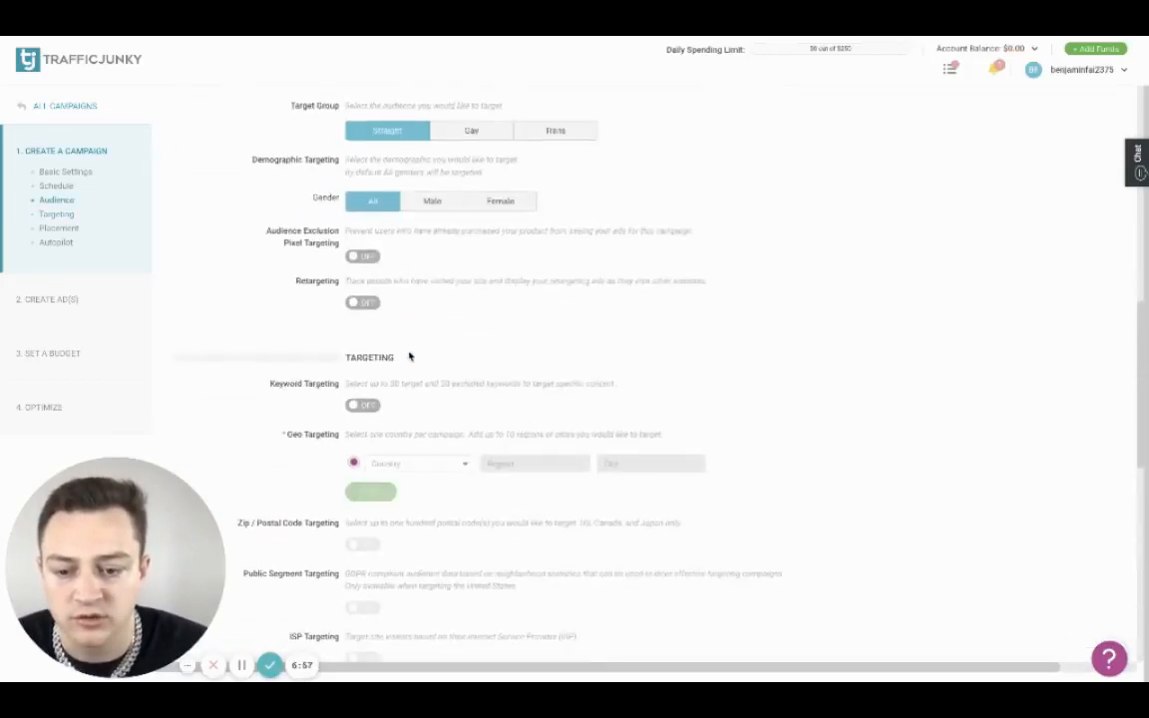
{"action": "left_click", "coordinate": [401, 466]}
{"action": "type", "text": "united"}
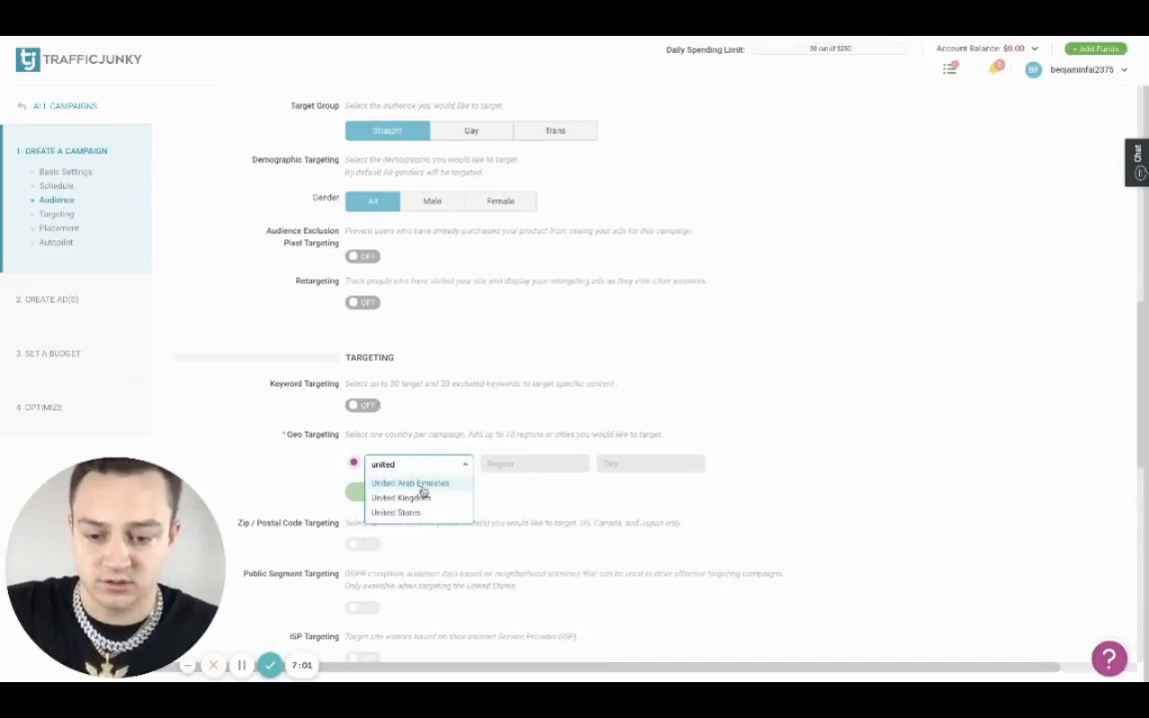
{"action": "left_click", "coordinate": [417, 510]}
{"action": "left_click", "coordinate": [383, 491]}
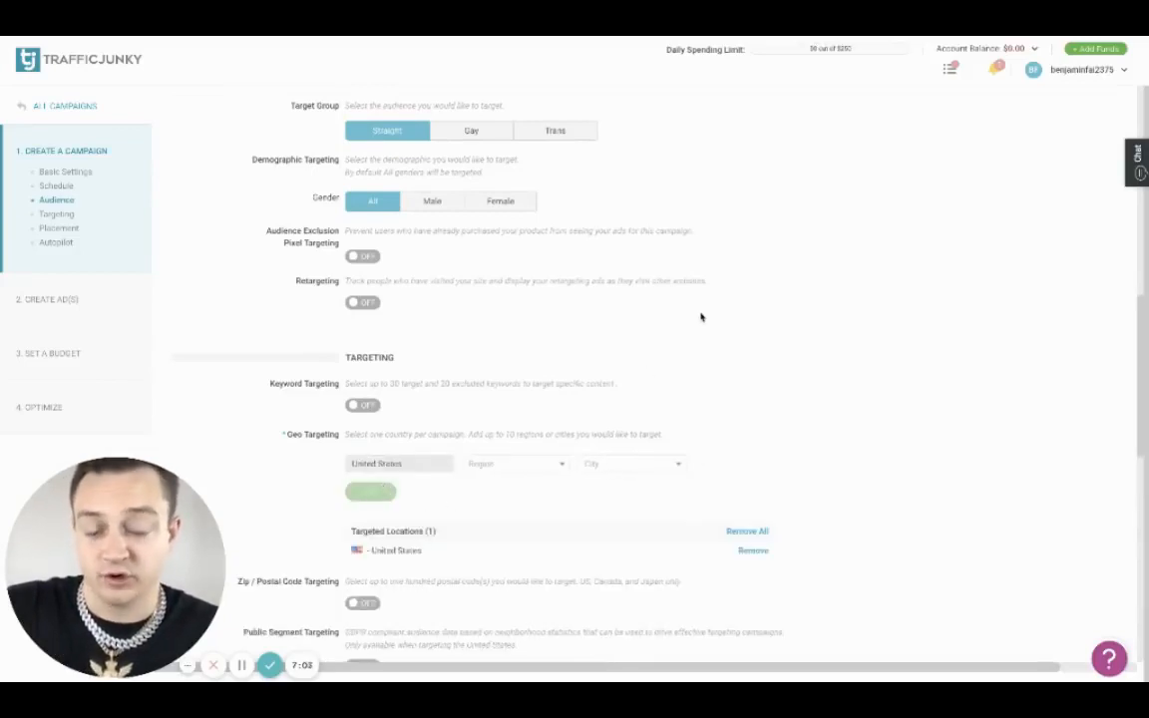
- Check over the campaign settings, save them and continue to ad creation
{"action": "scroll", "coordinate": [701, 317], "scroll_direction": "up", "scroll_amount": 3}
{"action": "scroll", "coordinate": [701, 317], "scroll_direction": "up", "scroll_amount": 6}
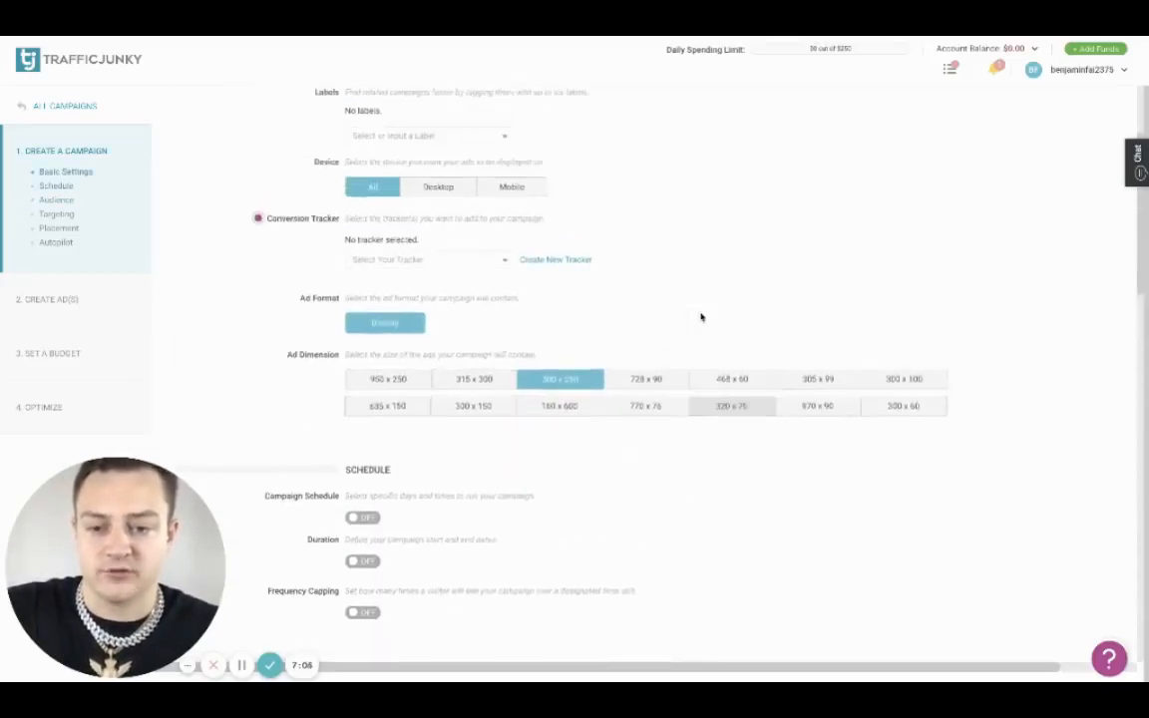
{"action": "scroll", "coordinate": [701, 317], "scroll_direction": "down", "scroll_amount": 10}
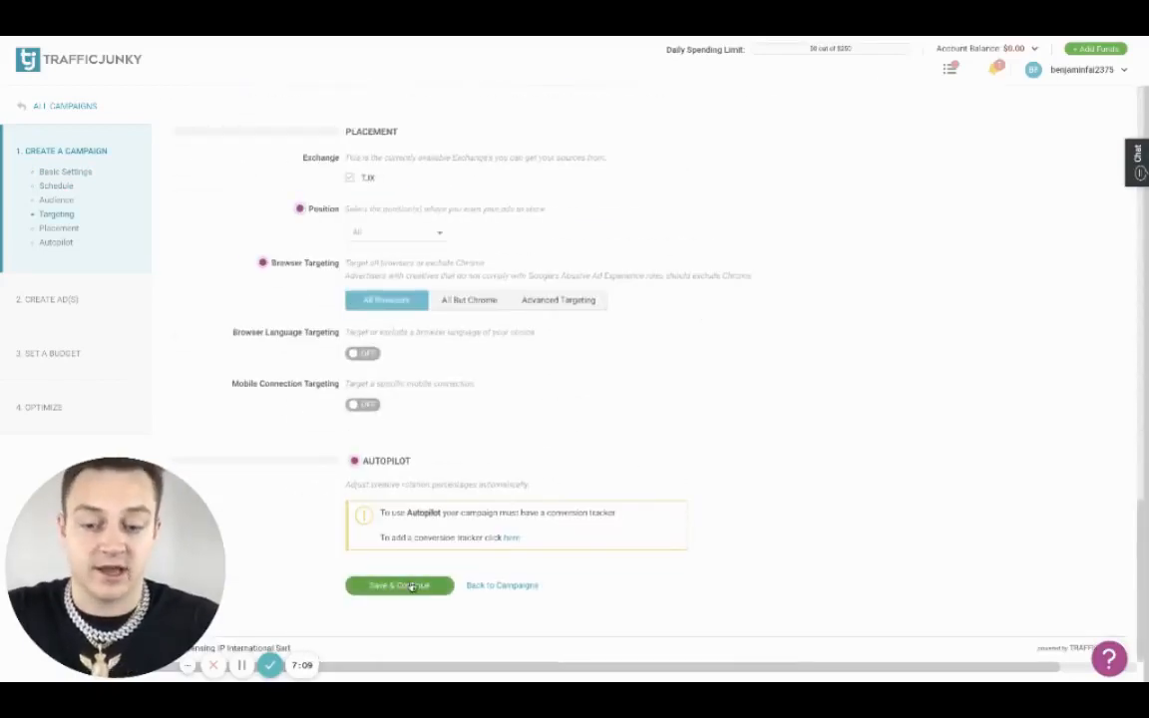
{"action": "left_click", "coordinate": [411, 586]}
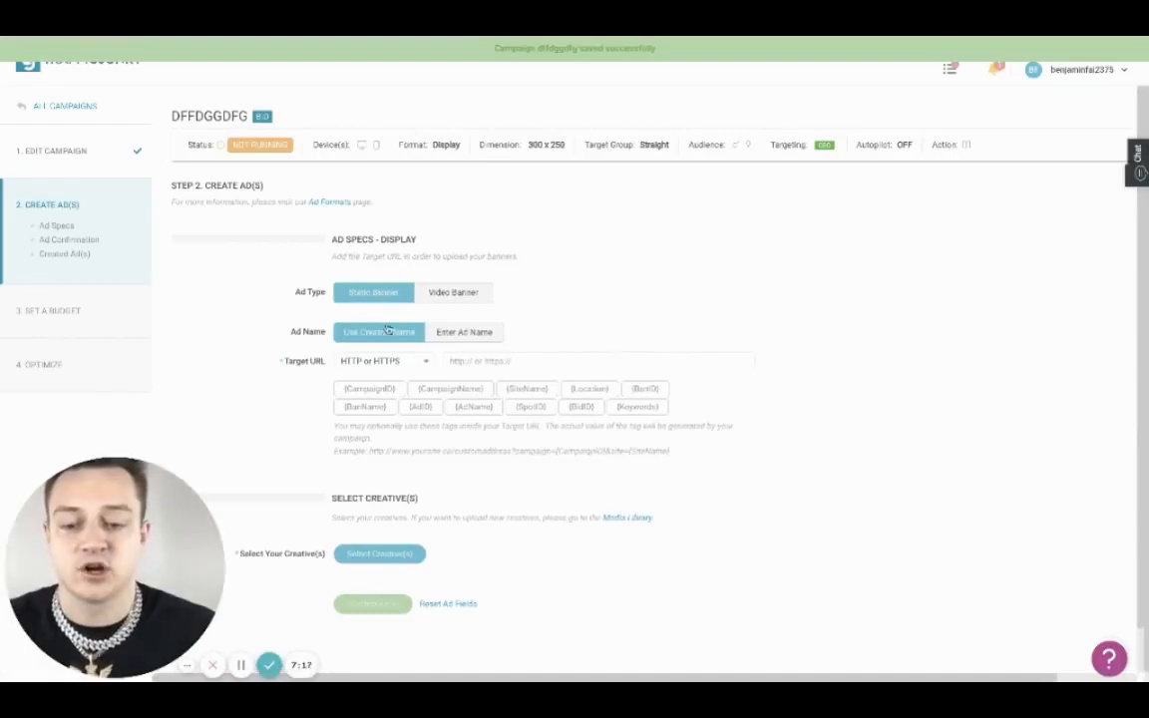
- Add the approved 300x250 creative Adult Marketing Secrets to the campaign's ads
{"action": "scroll", "coordinate": [471, 535], "scroll_direction": "down", "scroll_amount": 1}
{"action": "left_click", "coordinate": [382, 506]}
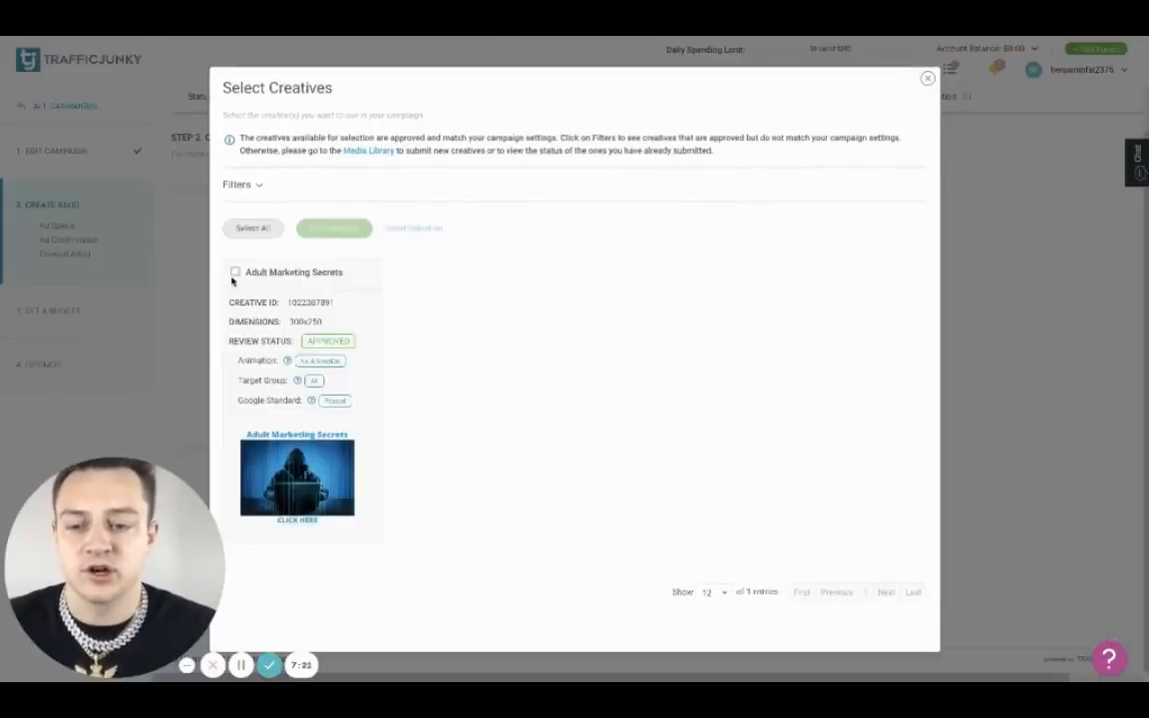
{"action": "left_click", "coordinate": [235, 273]}
{"action": "left_click", "coordinate": [330, 227]}
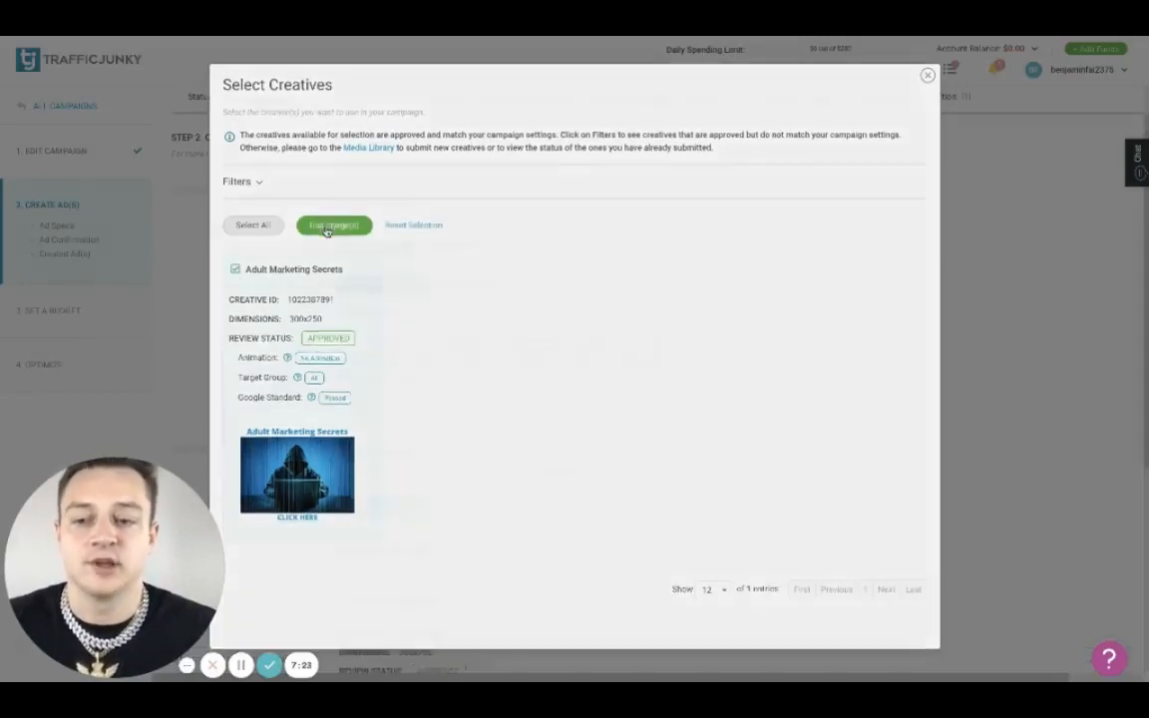
{"action": "scroll", "coordinate": [780, 406], "scroll_direction": "down", "scroll_amount": 3}
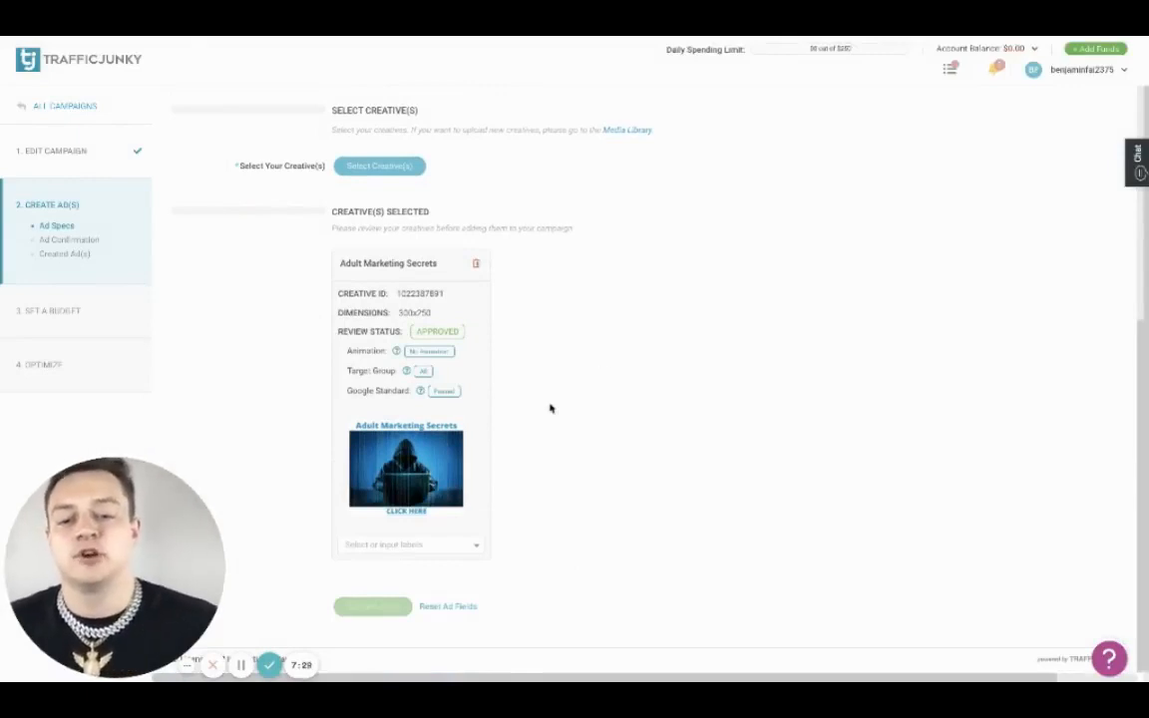
{"action": "scroll", "coordinate": [623, 329], "scroll_direction": "up", "scroll_amount": 1}
{"action": "scroll", "coordinate": [625, 330], "scroll_direction": "up", "scroll_amount": 1}
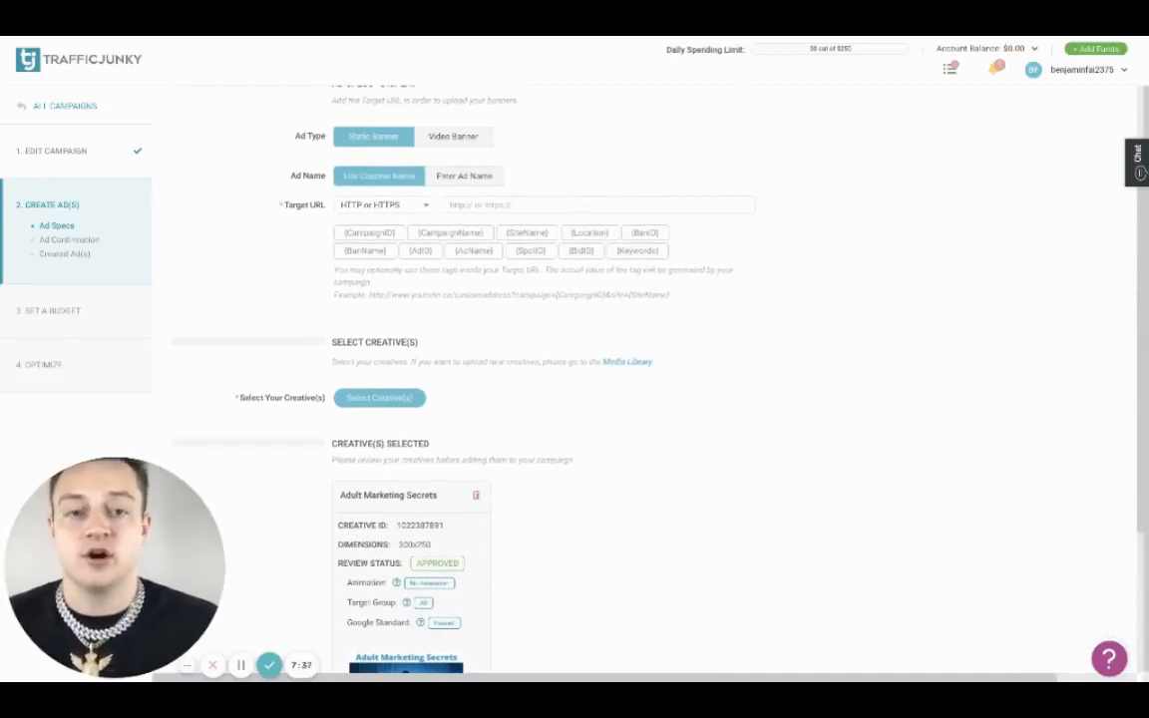
- Switch to CrakRevenue to look through the affiliate offers, and return to TrafficJunky to review the ad specs and selected creative
{"action": "key", "text": "ctrl+Tab"}
{"action": "scroll", "coordinate": [642, 436], "scroll_direction": "down", "scroll_amount": 4}
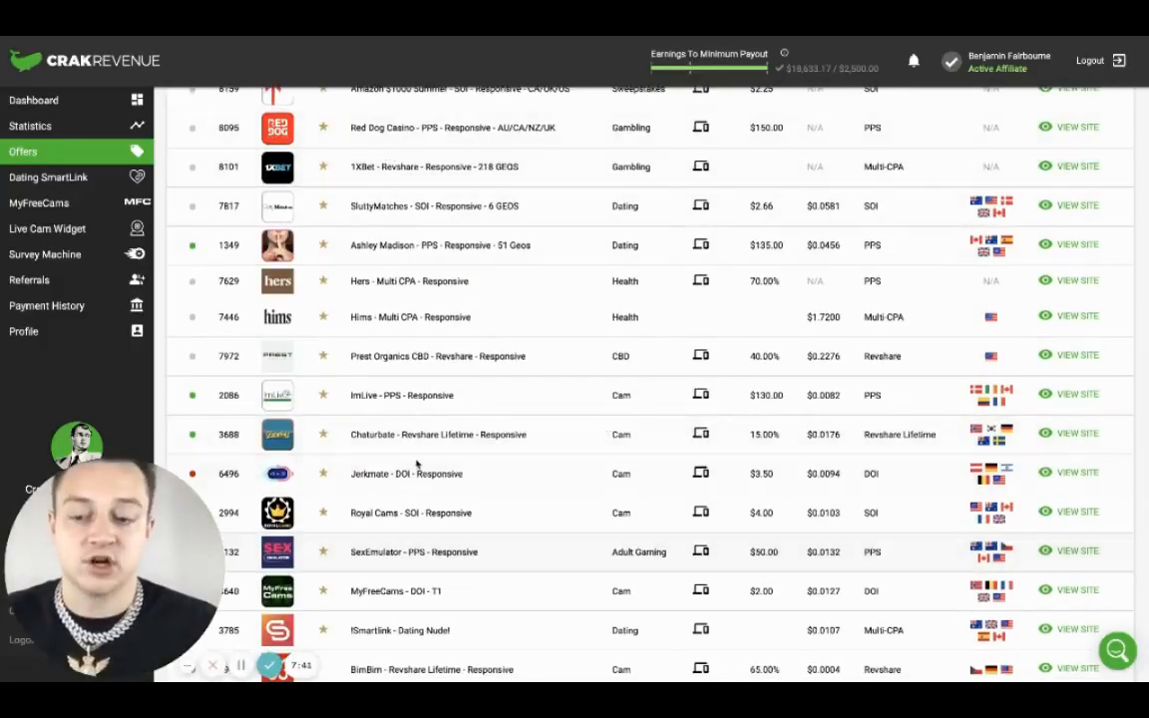
{"action": "scroll", "coordinate": [477, 171], "scroll_direction": "down", "scroll_amount": 5}
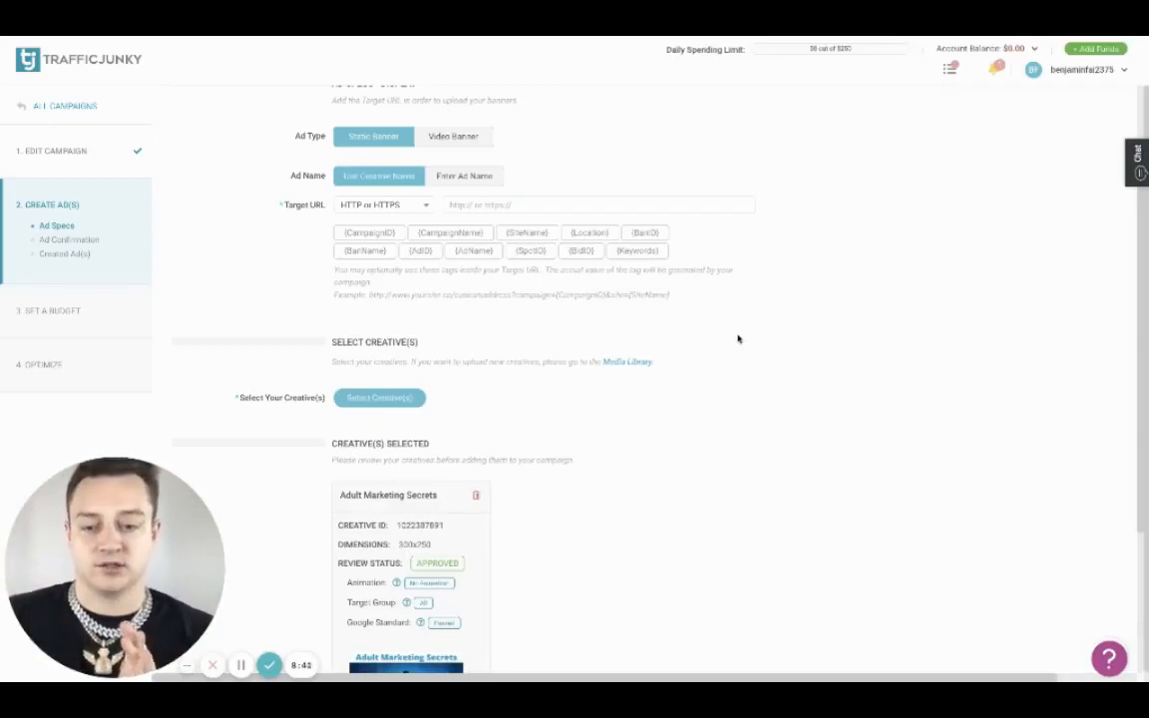
{"action": "scroll", "coordinate": [728, 290], "scroll_direction": "down", "scroll_amount": 3}
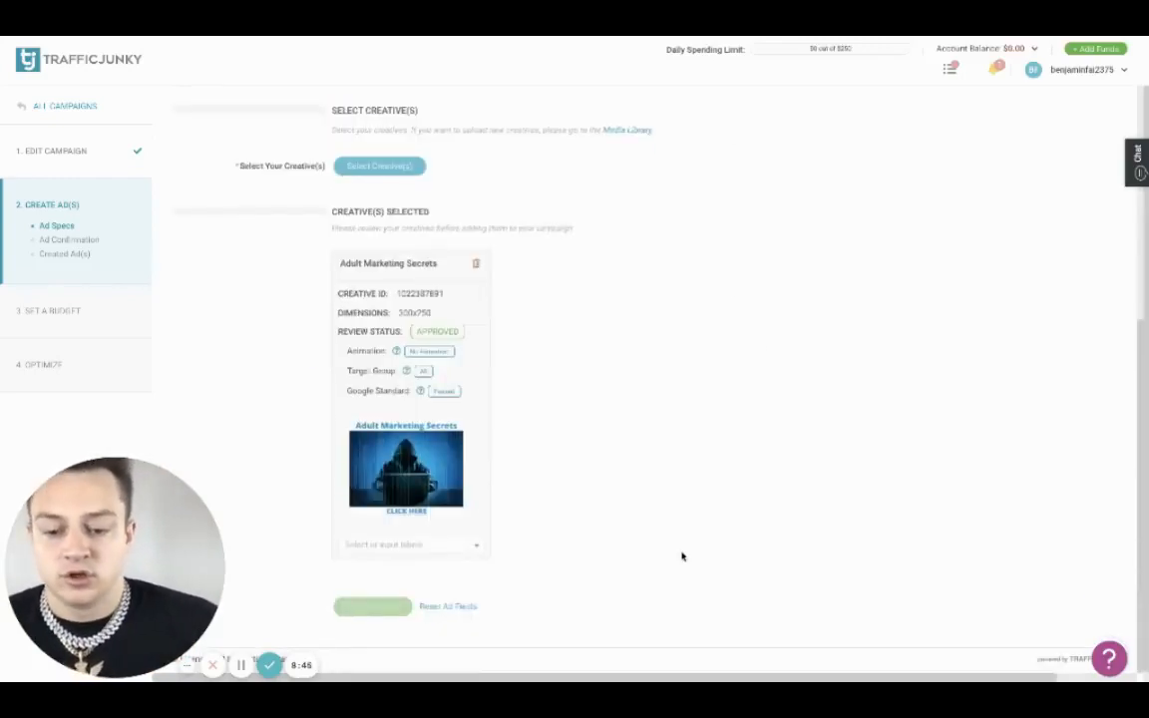
{"action": "scroll", "coordinate": [683, 556], "scroll_direction": "up", "scroll_amount": 1}
{"action": "scroll", "coordinate": [684, 556], "scroll_direction": "up", "scroll_amount": 5}
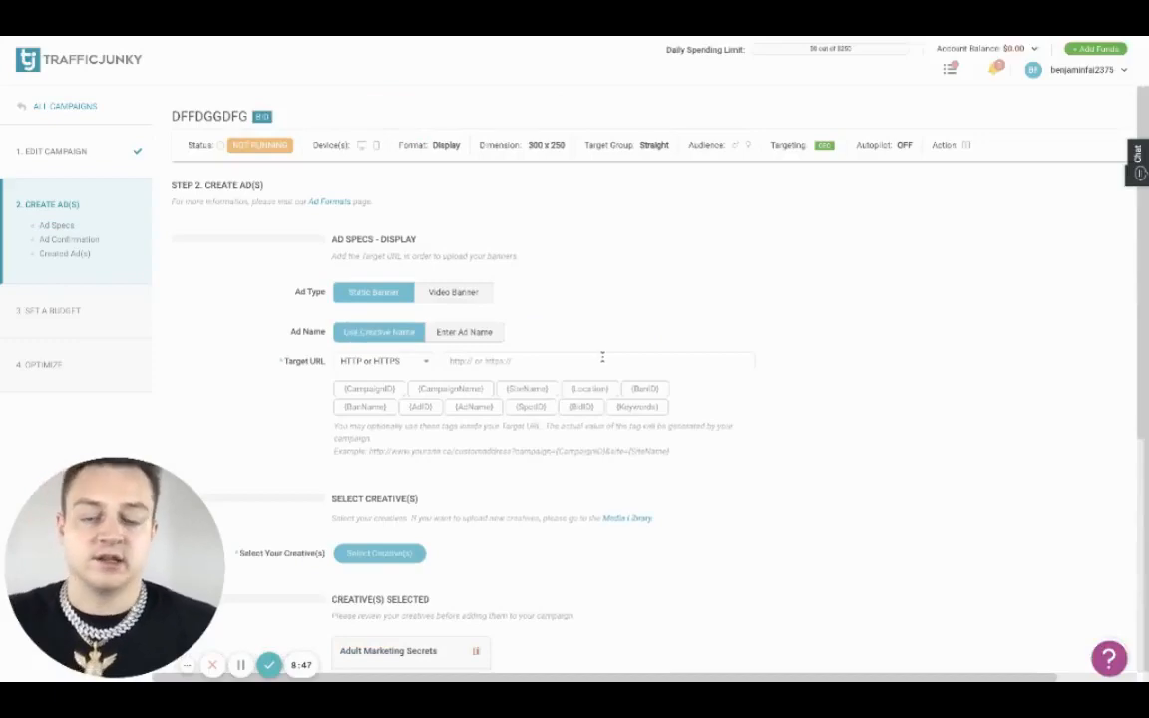
- Switch to CrakRevenue, open the Royal Cams - SOI - Responsive offer and copy its tracking link
{"action": "left_click", "coordinate": [638, 38]}
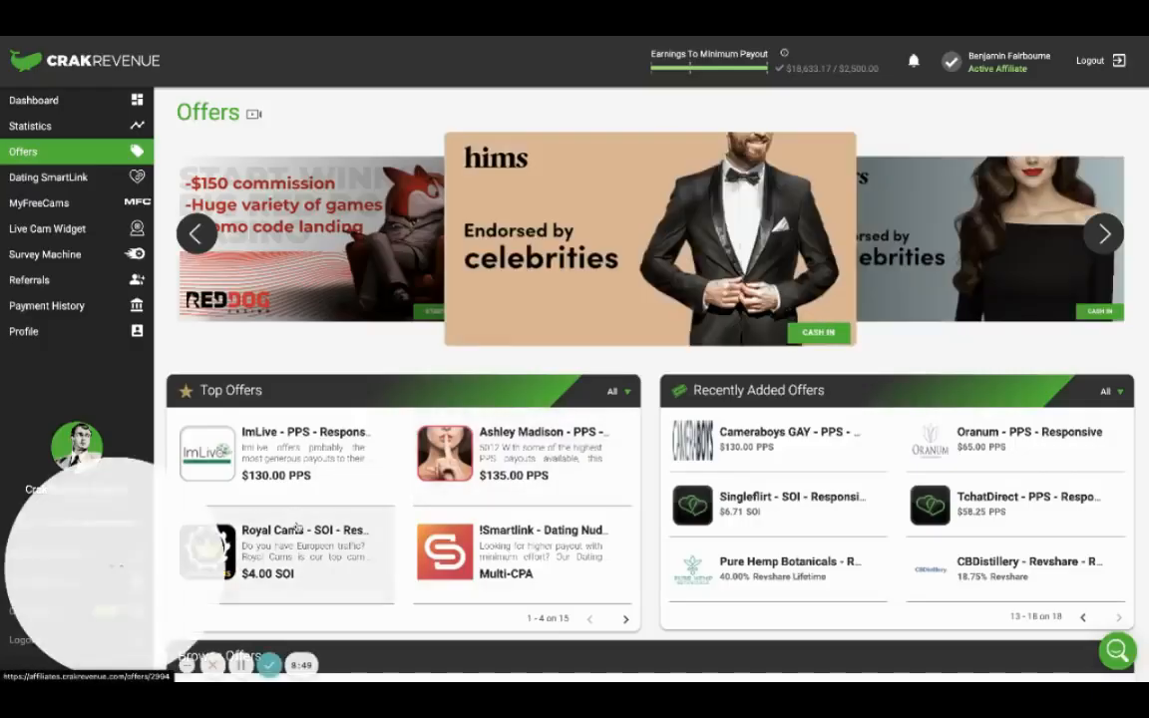
{"action": "left_click", "coordinate": [294, 555]}
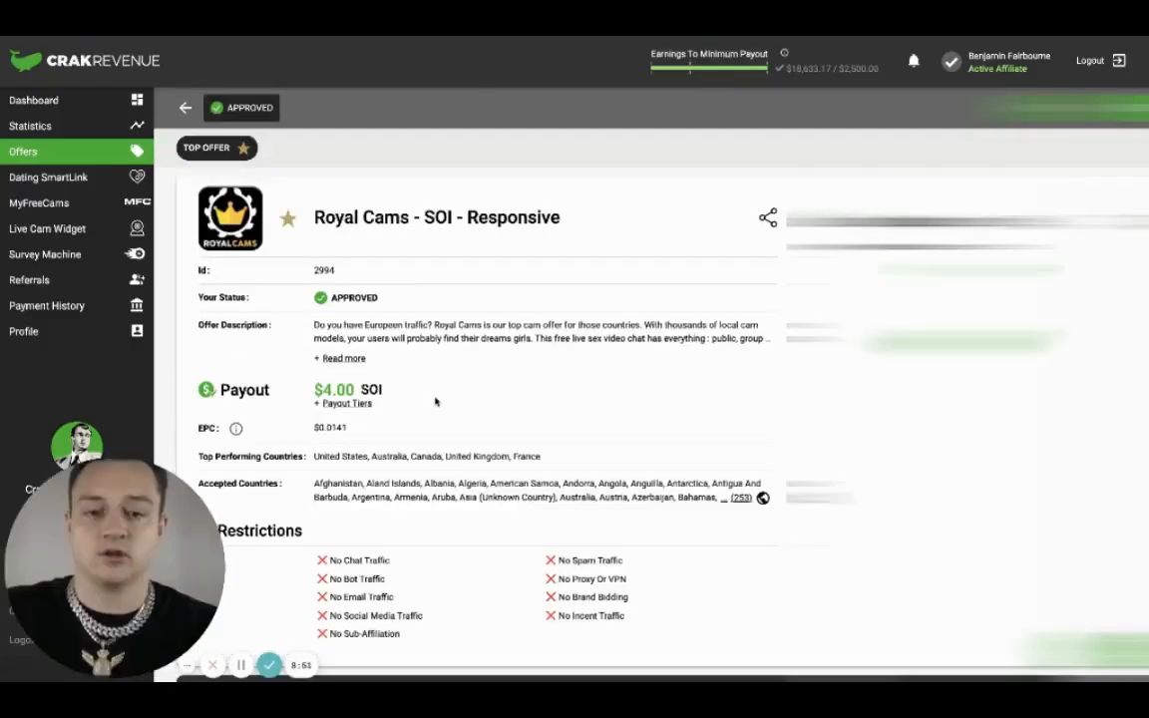
{"action": "scroll", "coordinate": [518, 334], "scroll_direction": "down", "scroll_amount": 3}
{"action": "left_click", "coordinate": [735, 481]}
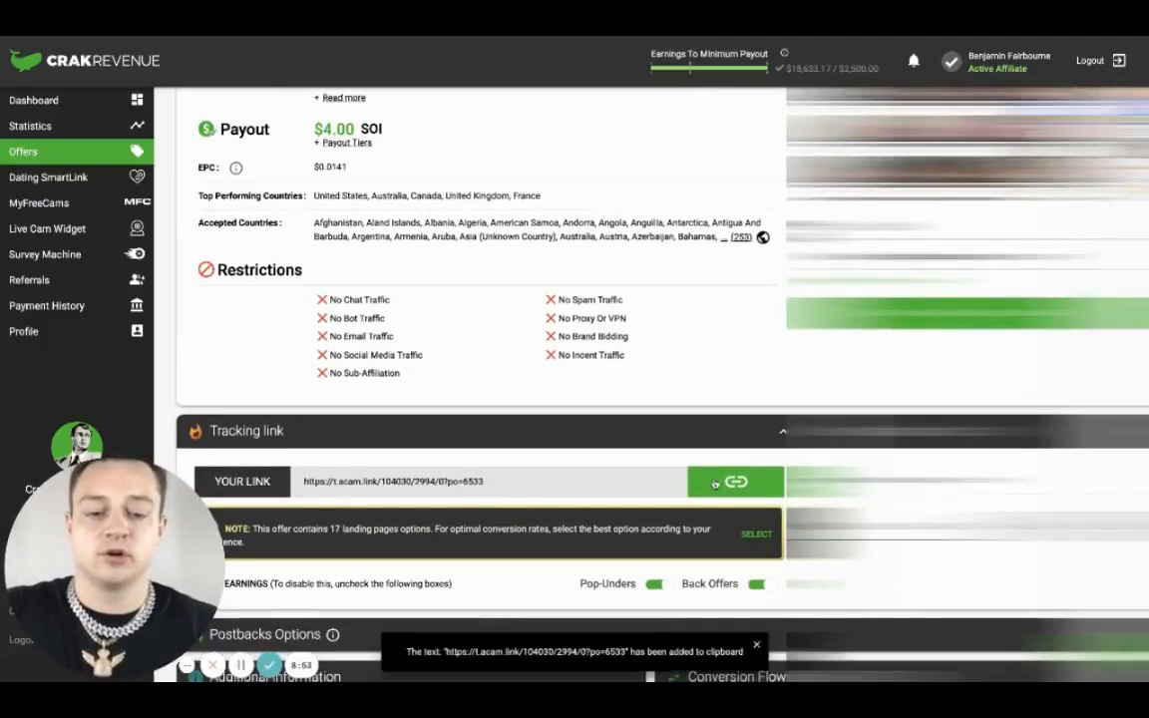
{"action": "scroll", "coordinate": [739, 437], "scroll_direction": "down", "scroll_amount": 2}
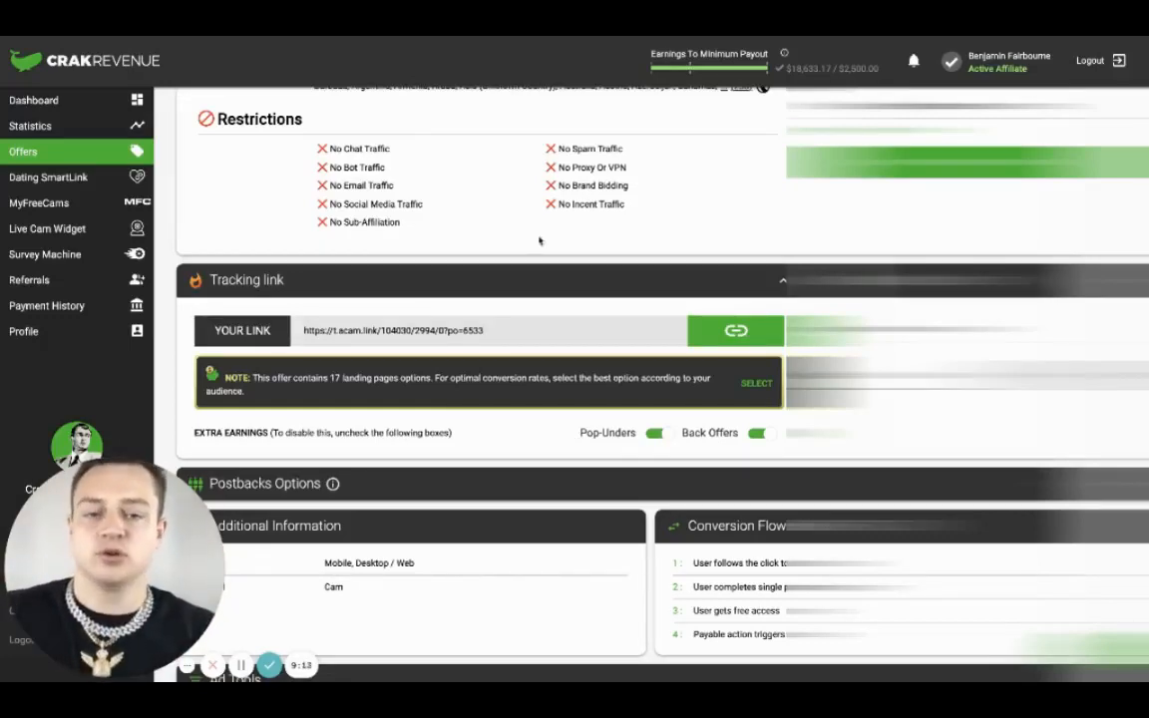
- Return to TrafficJunky and enter the copied Royal Cams tracking link as the ad's target URL
{"action": "left_click", "coordinate": [666, 16]}
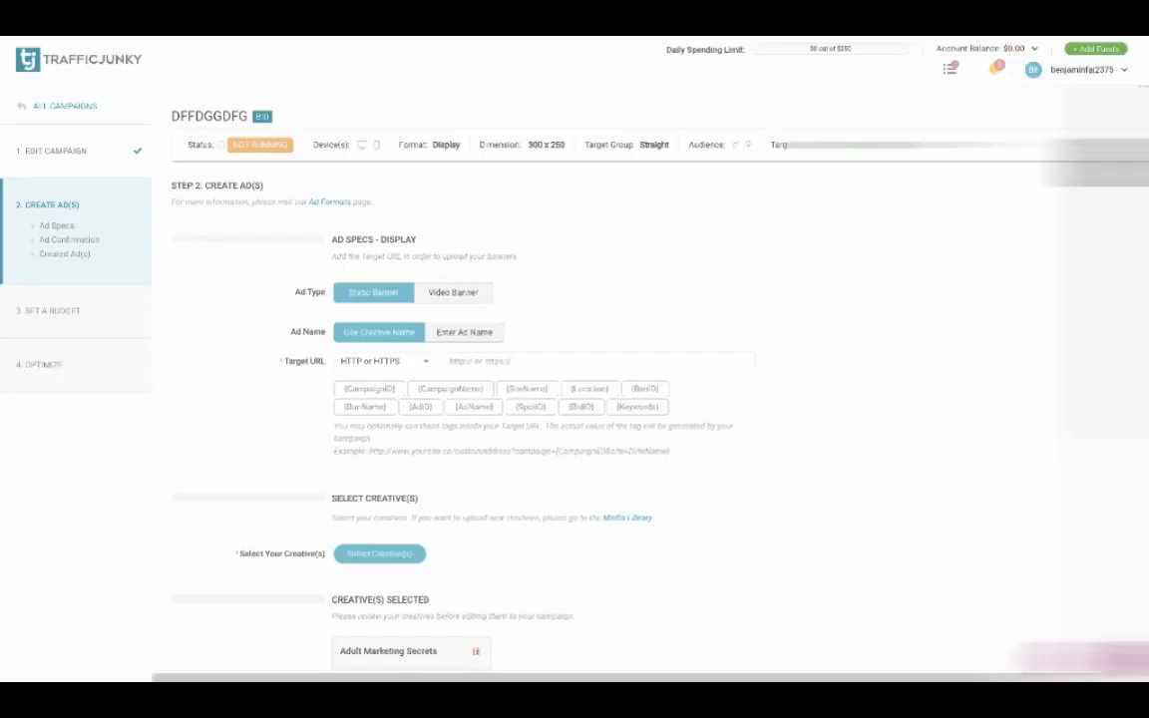
{"action": "left_click", "coordinate": [556, 361]}
{"action": "type", "text": "https://t.acom.link/104030/2994/0?po=6533"}
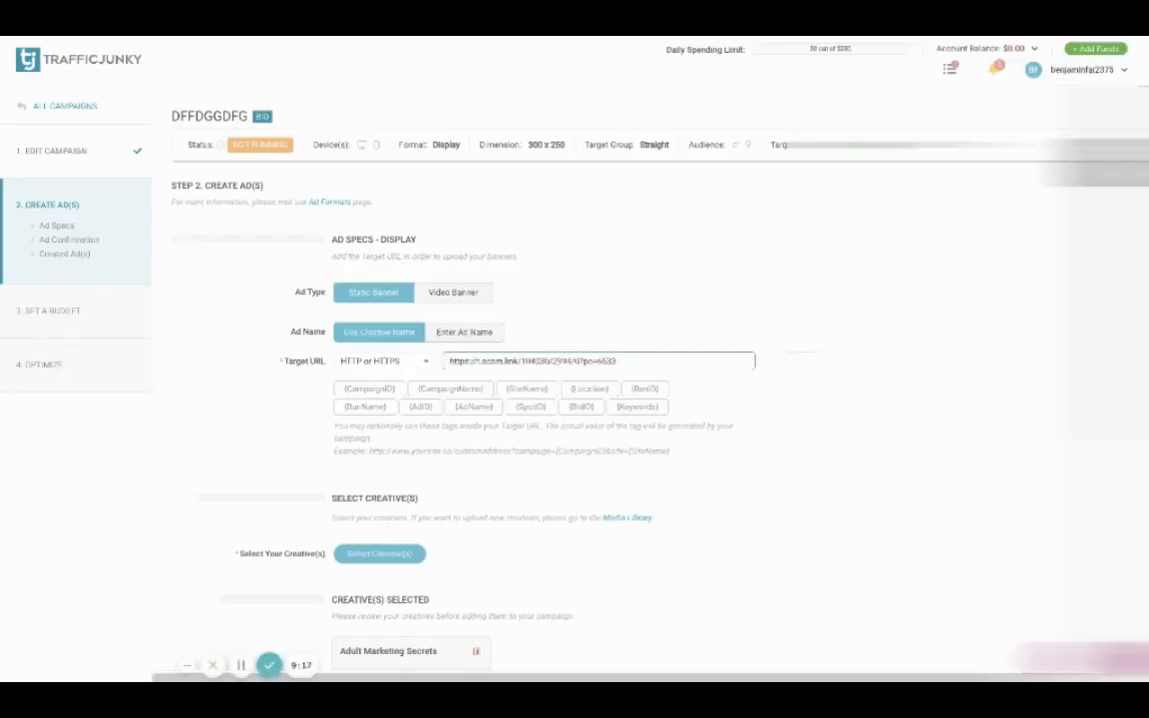
{"action": "scroll", "coordinate": [557, 361], "scroll_direction": "down", "scroll_amount": 2}
{"action": "scroll", "coordinate": [460, 469], "scroll_direction": "down", "scroll_amount": 3}
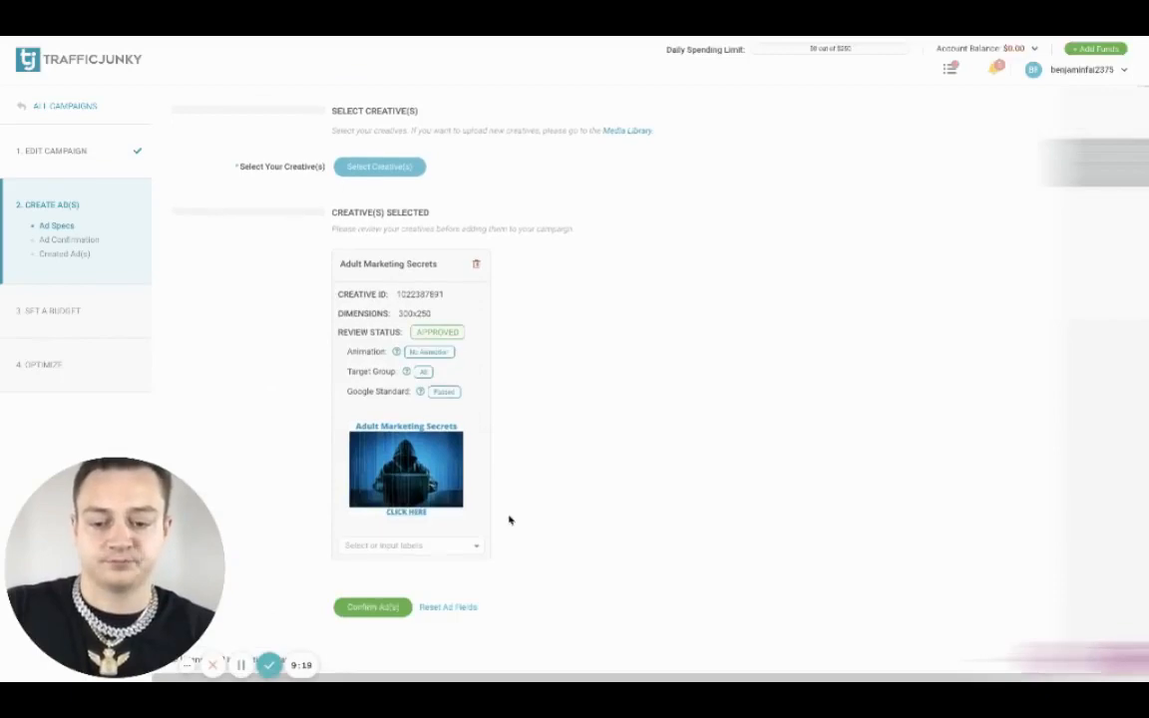
- Switch to CrakRevenue to review the Royal Cams offer's payout, accepted countries and restrictions, and return to TrafficJunky to confirm the ad
{"action": "key", "text": "ctrl+Tab"}
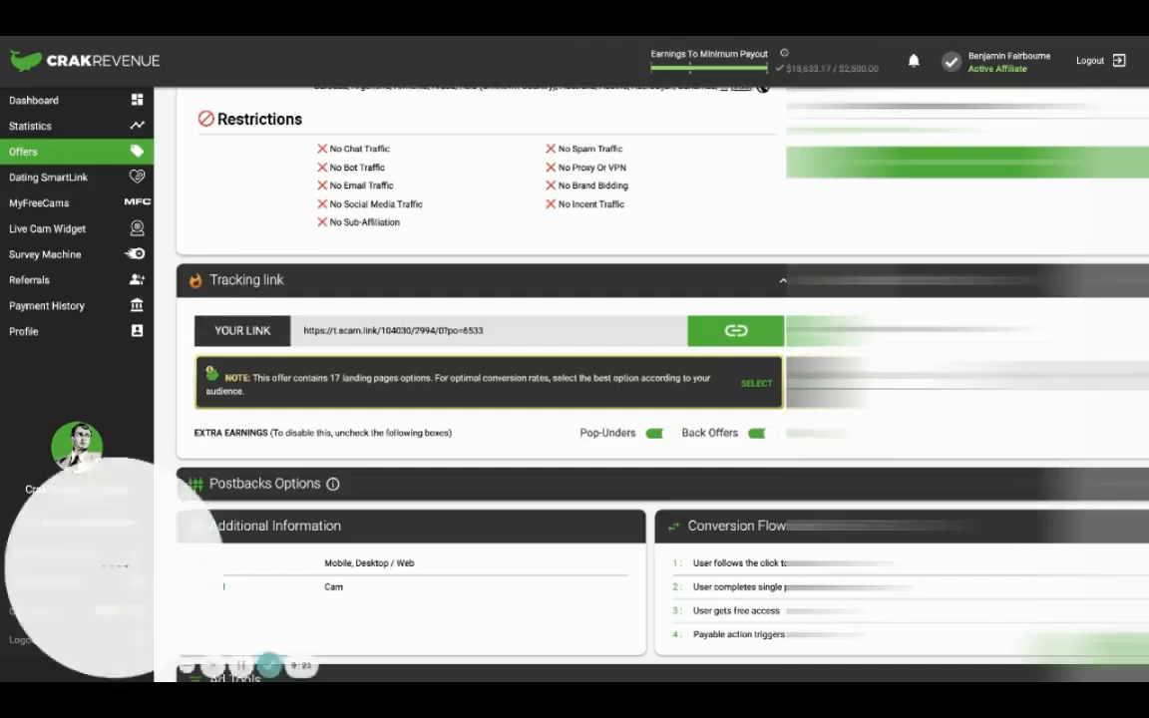
{"action": "scroll", "coordinate": [482, 379], "scroll_direction": "up", "scroll_amount": 3}
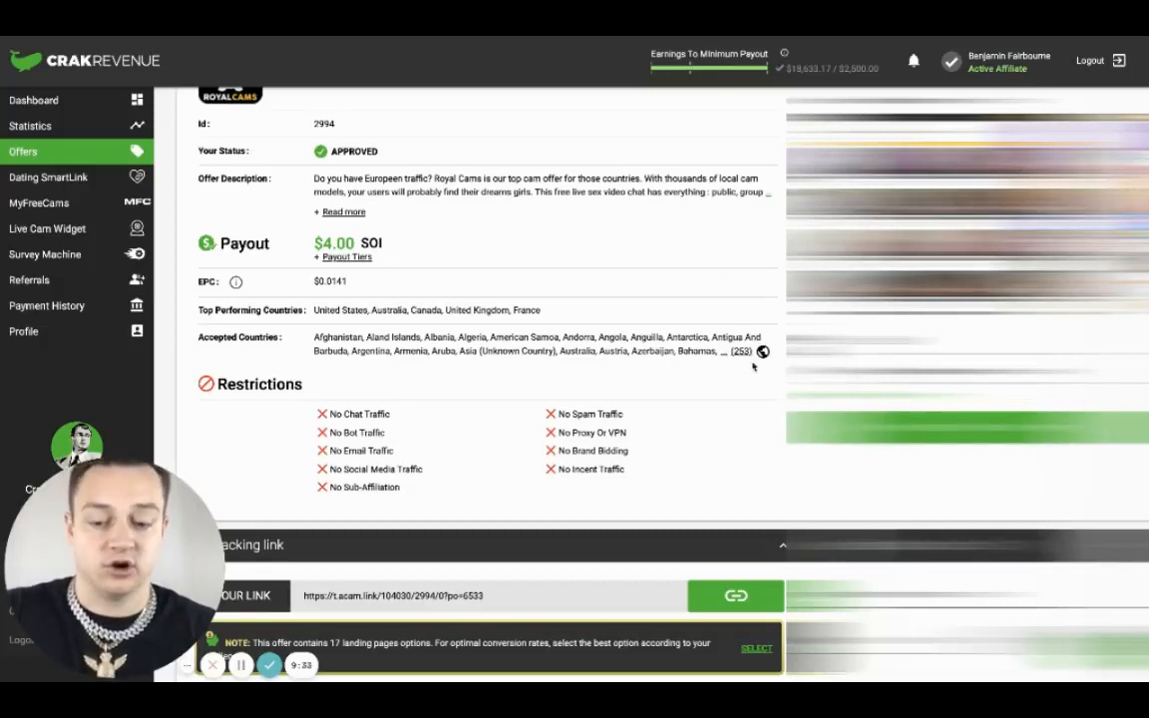
{"action": "key", "text": "ctrl+Right"}
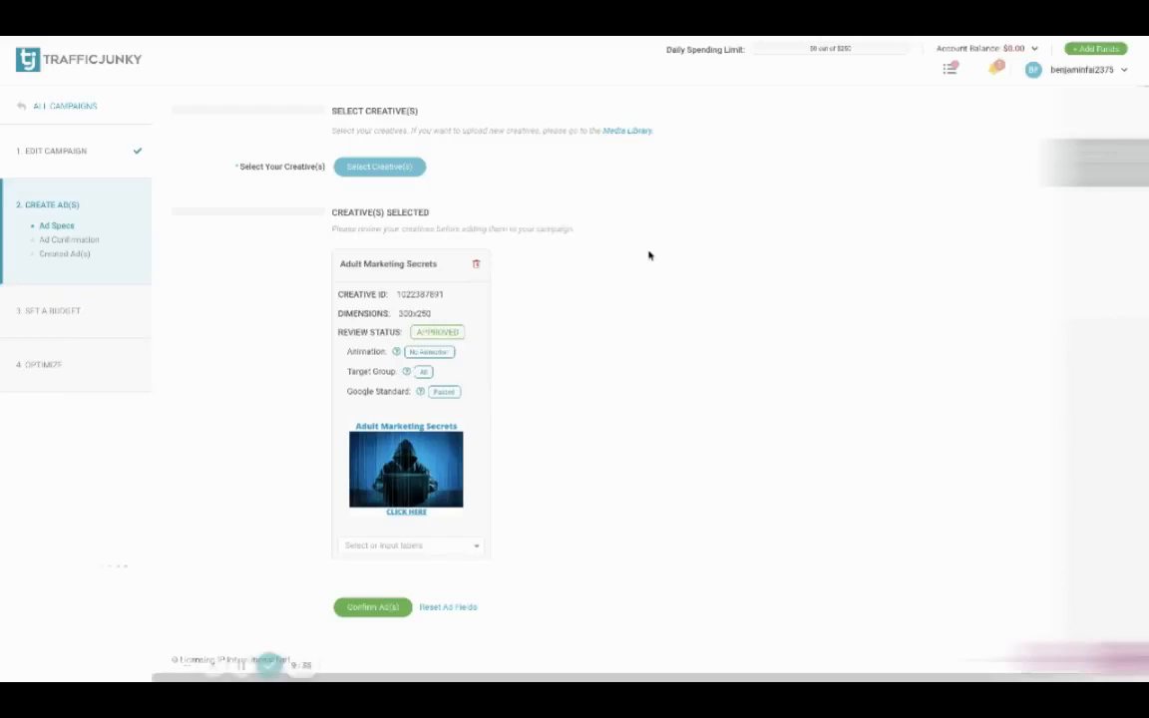
{"action": "left_click", "coordinate": [377, 606]}
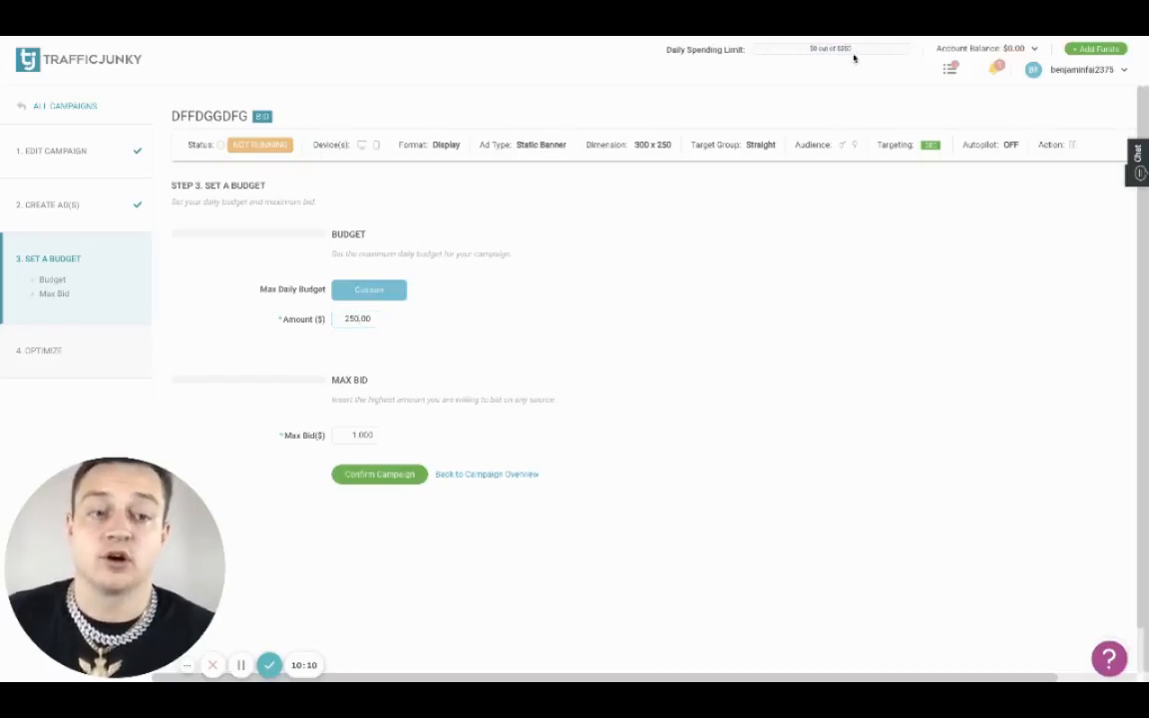
- Set the campaign's custom maximum daily budget to $50.00
{"action": "left_click", "coordinate": [358, 319]}
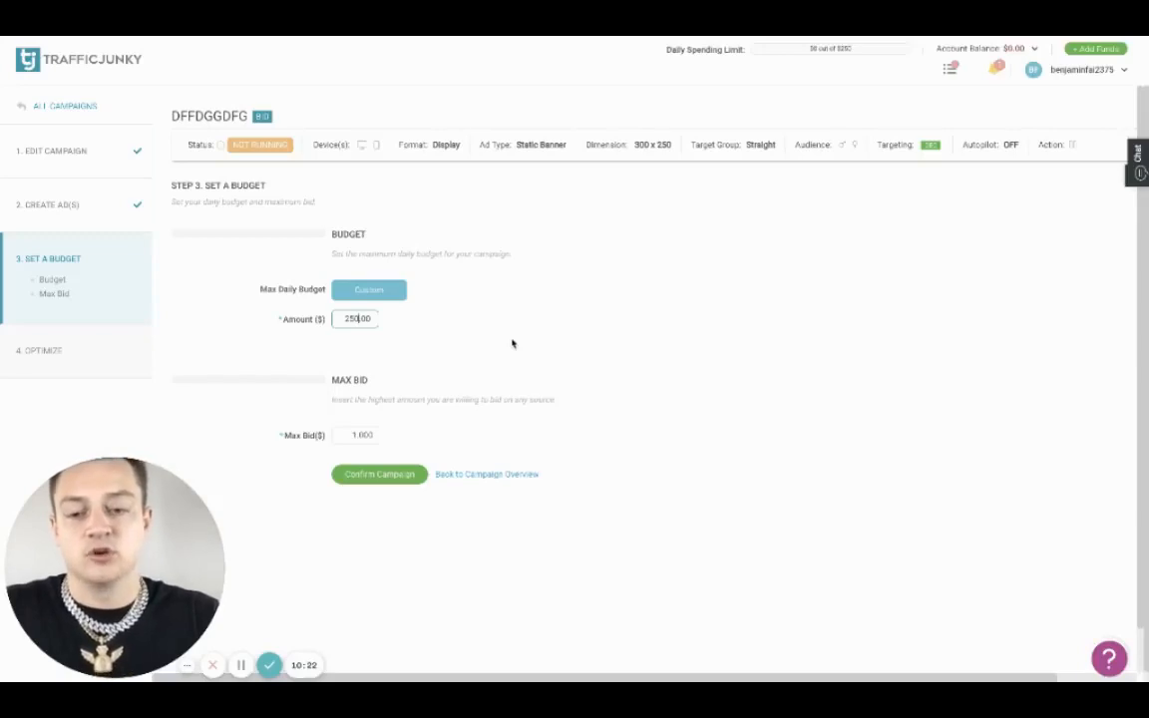
{"action": "key", "text": "BackSpace"}
{"action": "key", "text": "BackSpace"}
{"action": "key", "text": "BackSpace"}
{"action": "type", "text": "1"}
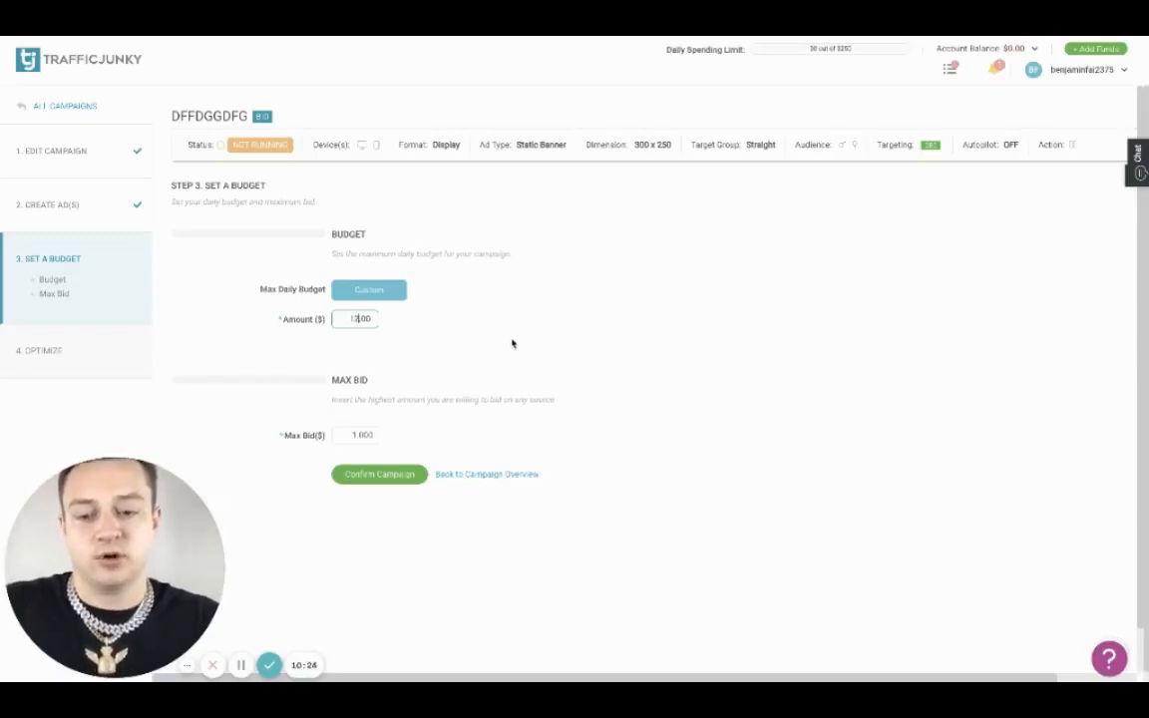
{"action": "type", "text": "2"}
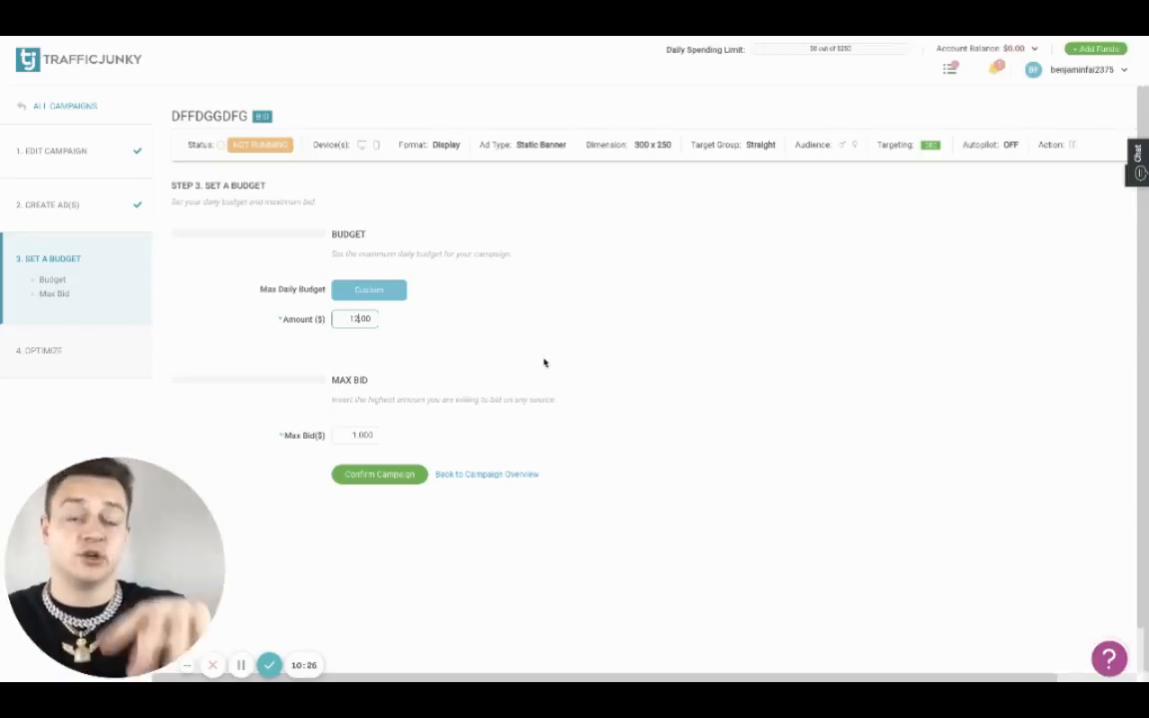
{"action": "key", "text": "BackSpace"}
{"action": "key", "text": "BackSpace"}
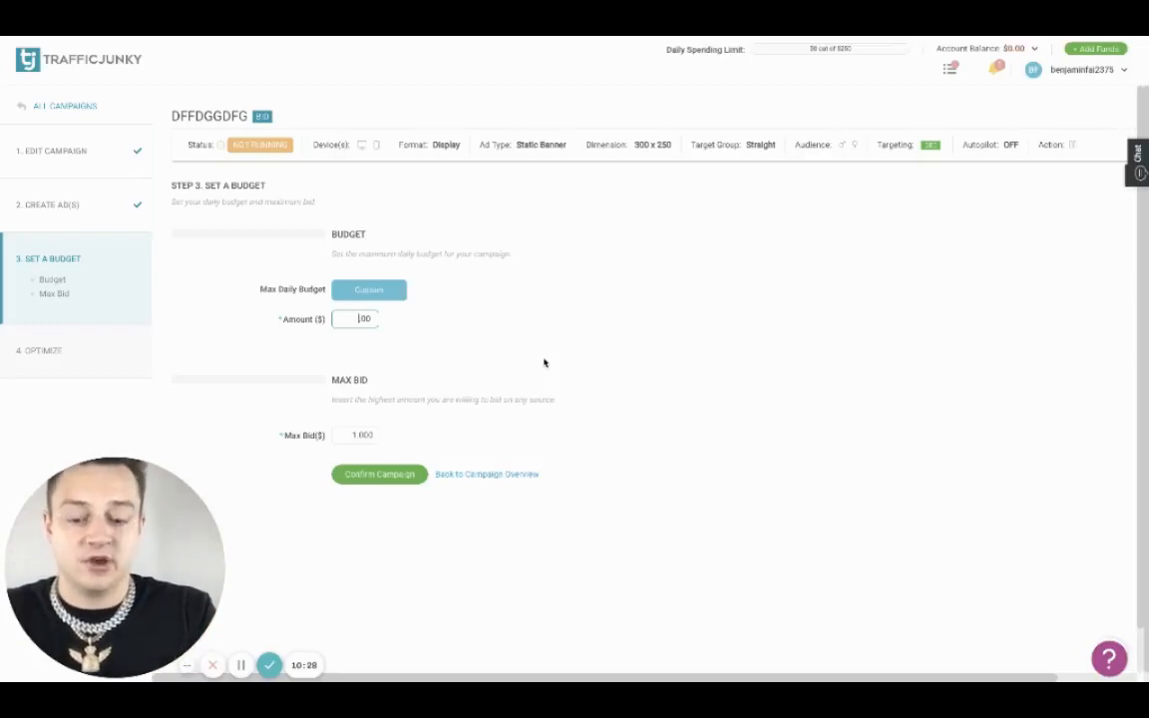
{"action": "type", "text": "50"}
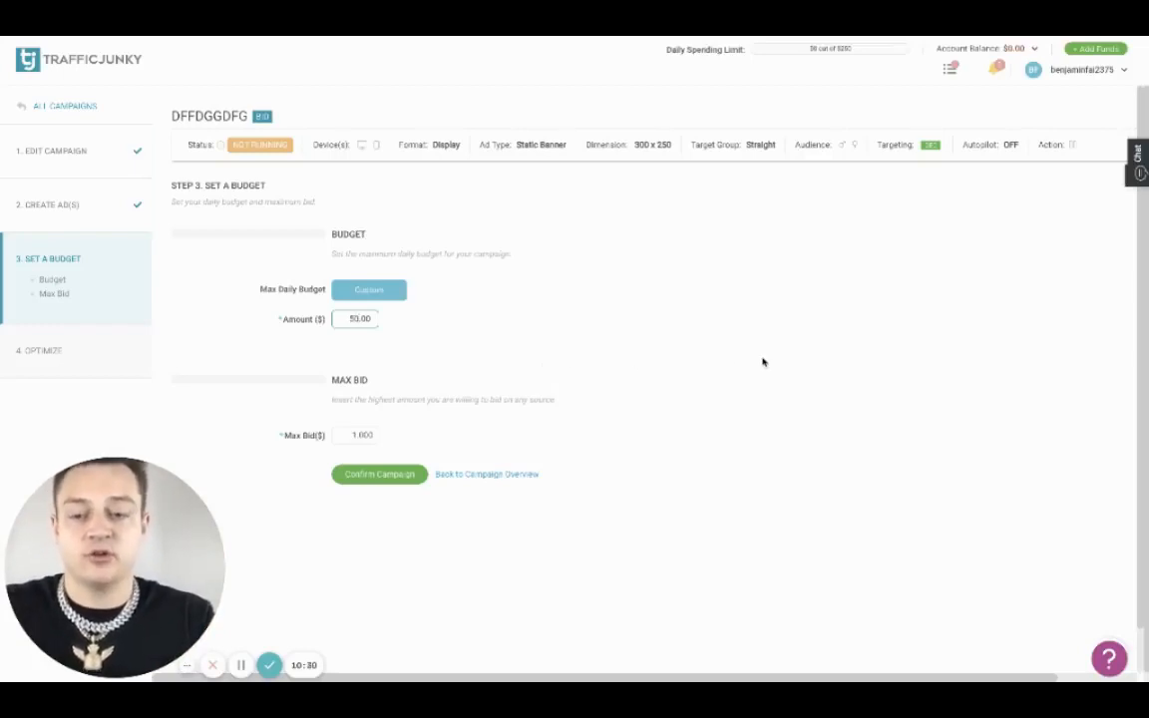
{"action": "left_click", "coordinate": [570, 307]}
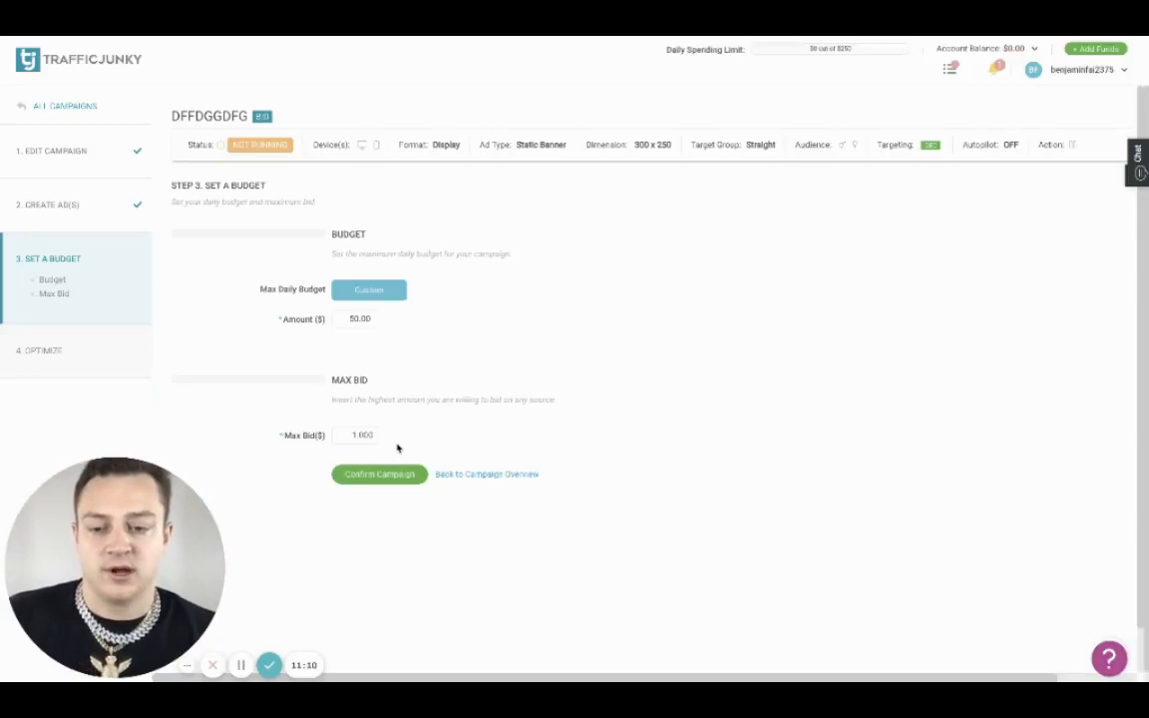
- Set the maximum daily budget to $10.00 and confirm the campaign to reach the Optimize step's settings
{"action": "left_click", "coordinate": [353, 318]}
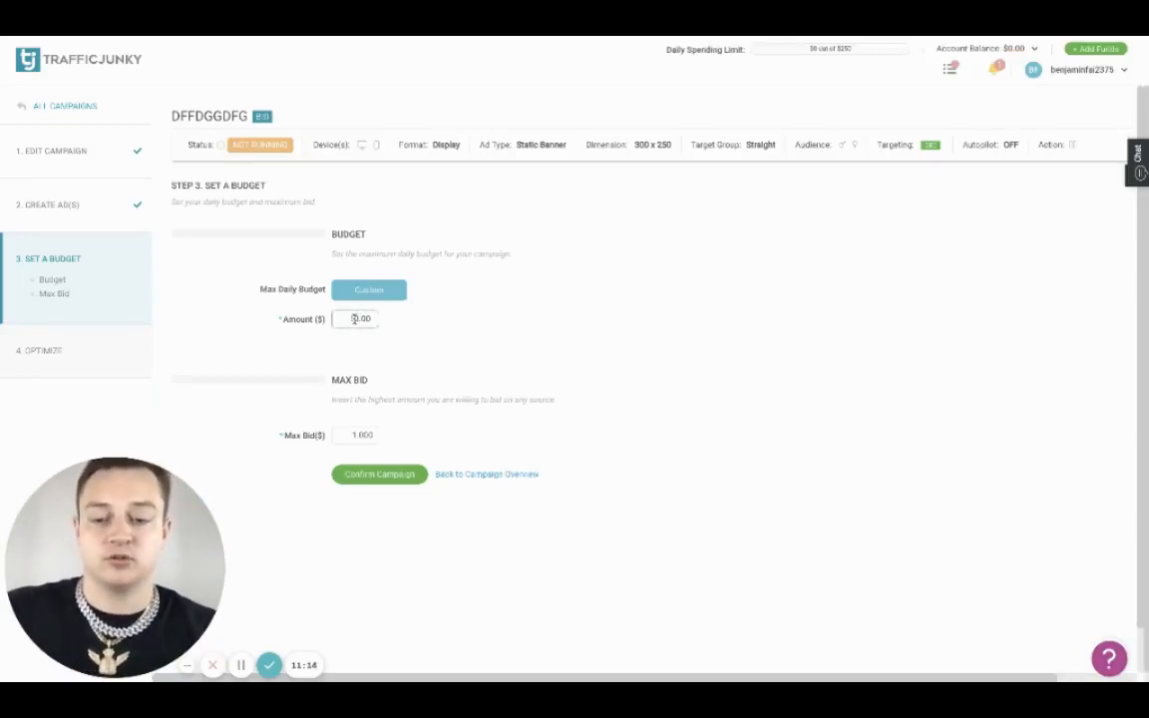
{"action": "type", "text": "1"}
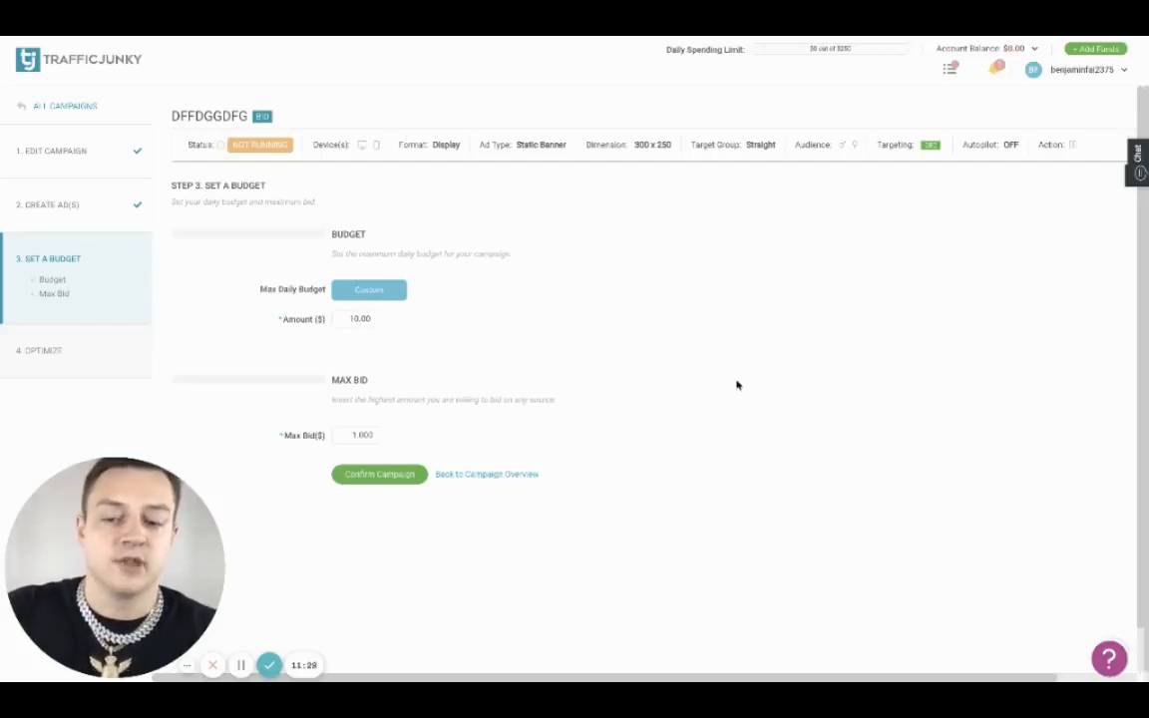
{"action": "left_click", "coordinate": [380, 475]}
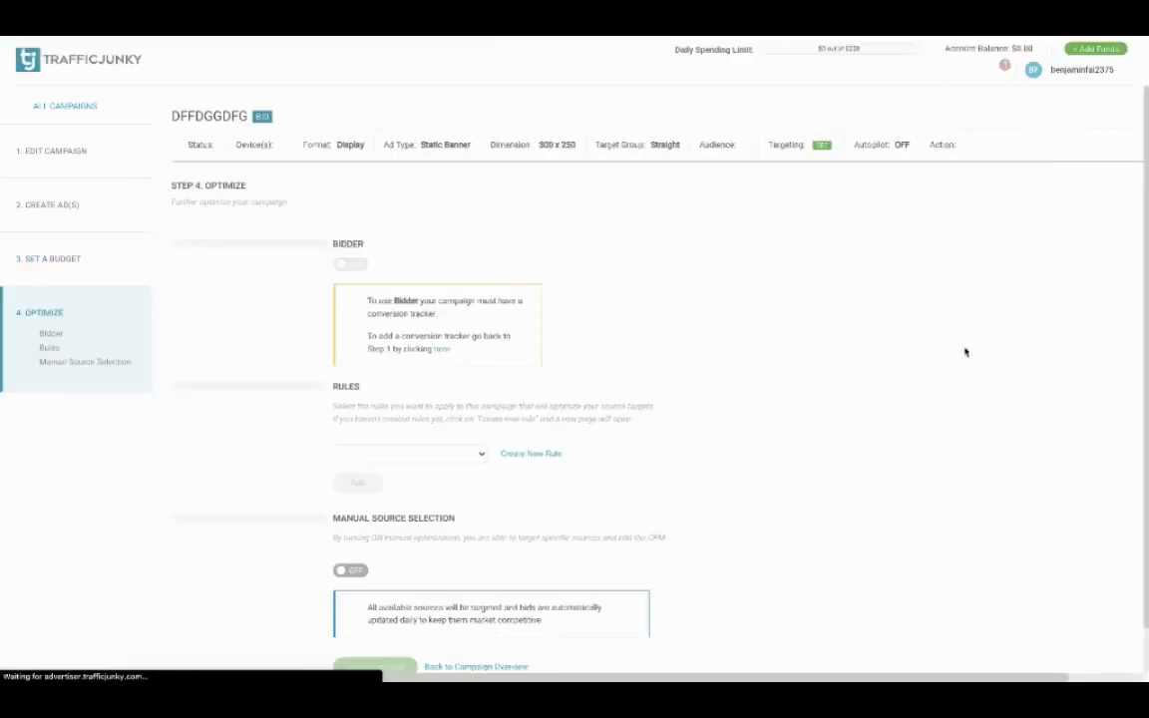
{"action": "scroll", "coordinate": [789, 422], "scroll_direction": "down", "scroll_amount": 2}
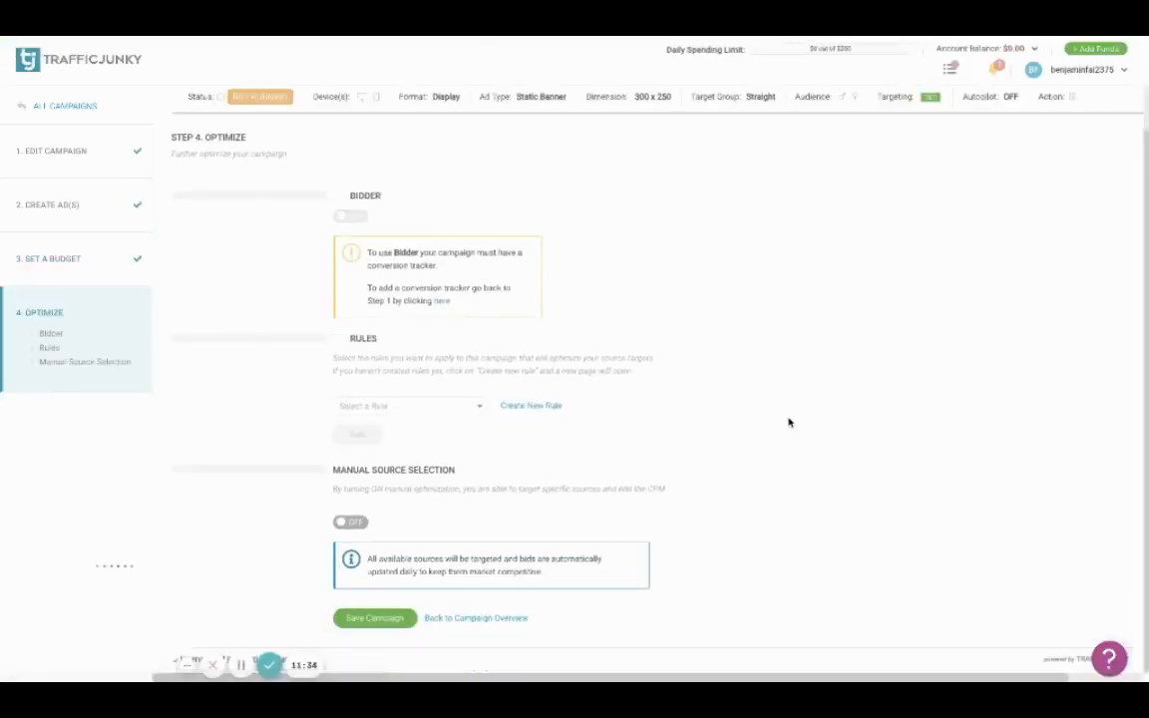